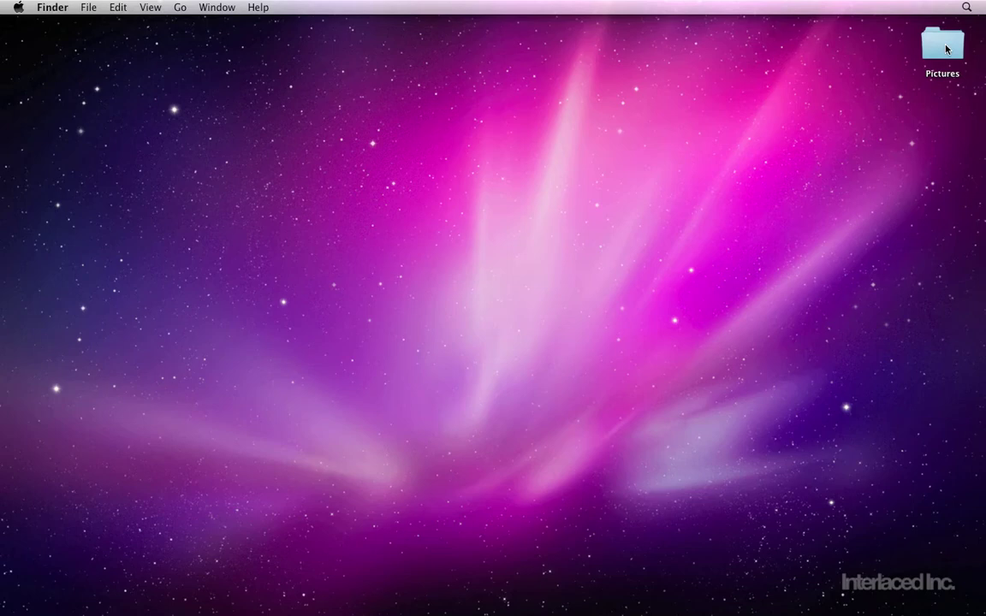
Preview the photos in the Pictures folder, stepping through to Easter 42.jpg
double_click(944, 48)
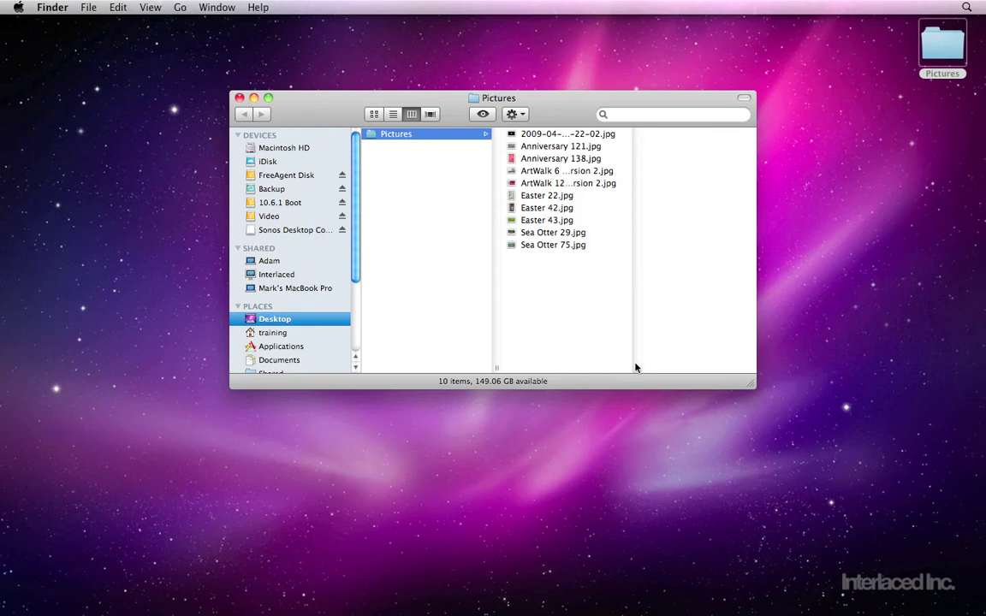
double_click(637, 368)
click(560, 144)
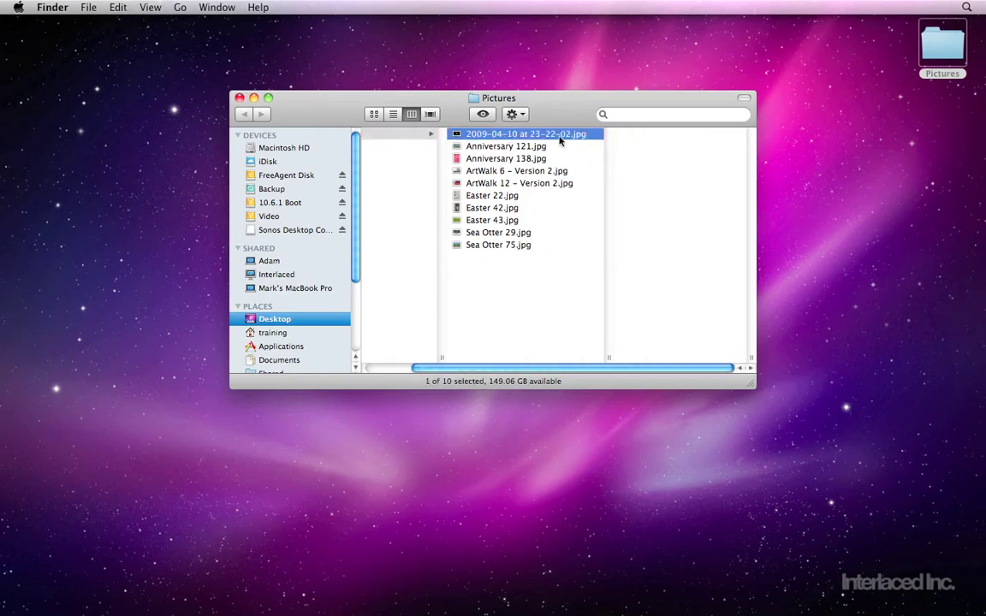
key(Down)
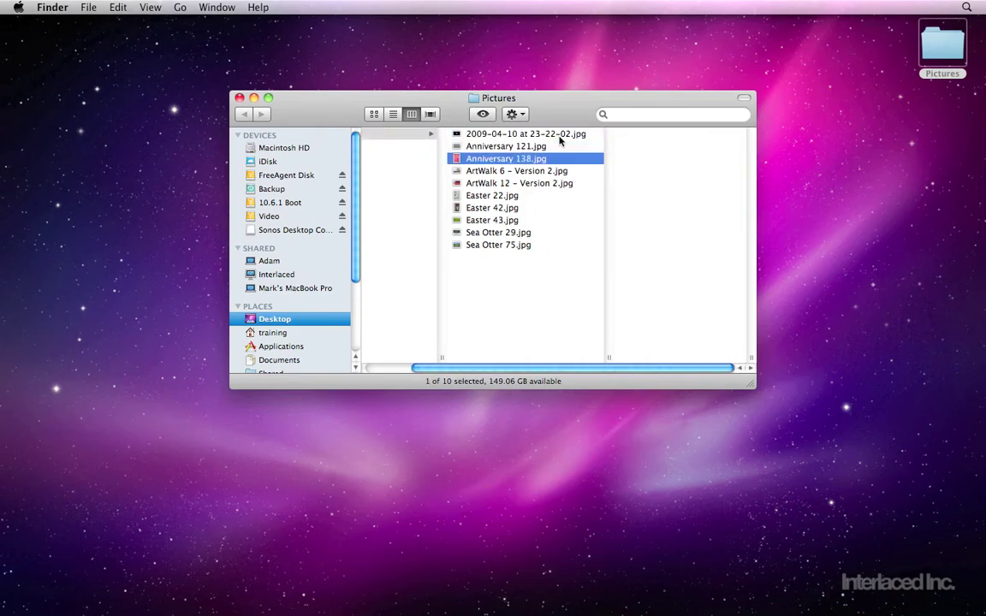
key(Down)
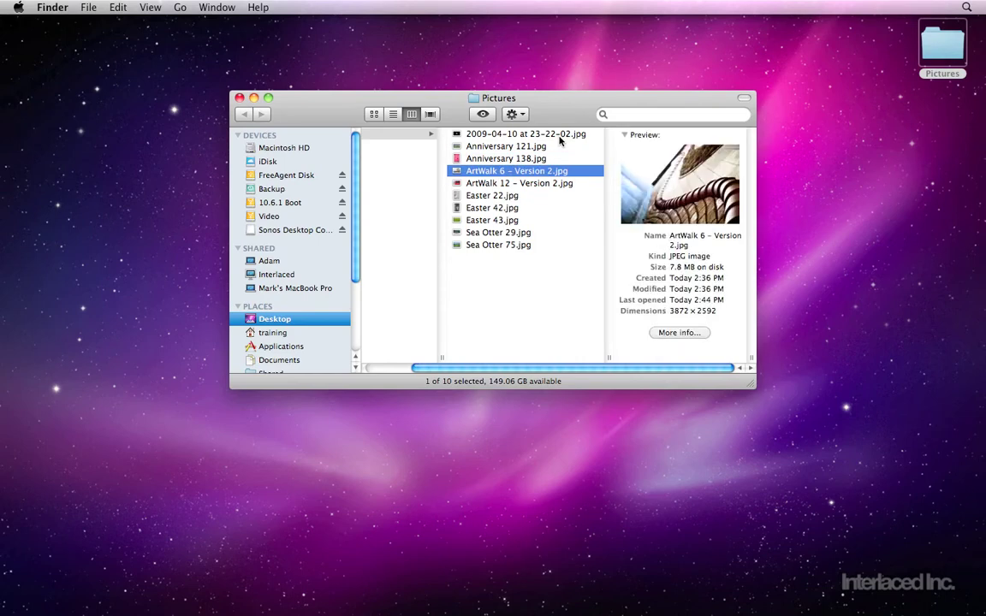
key(Down)
key(Down)
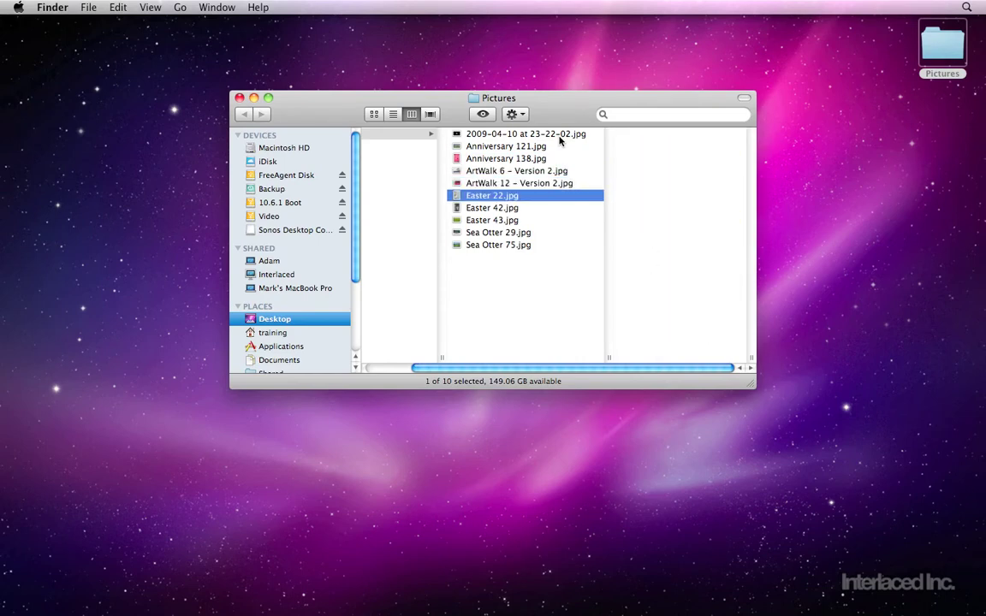
key(Down)
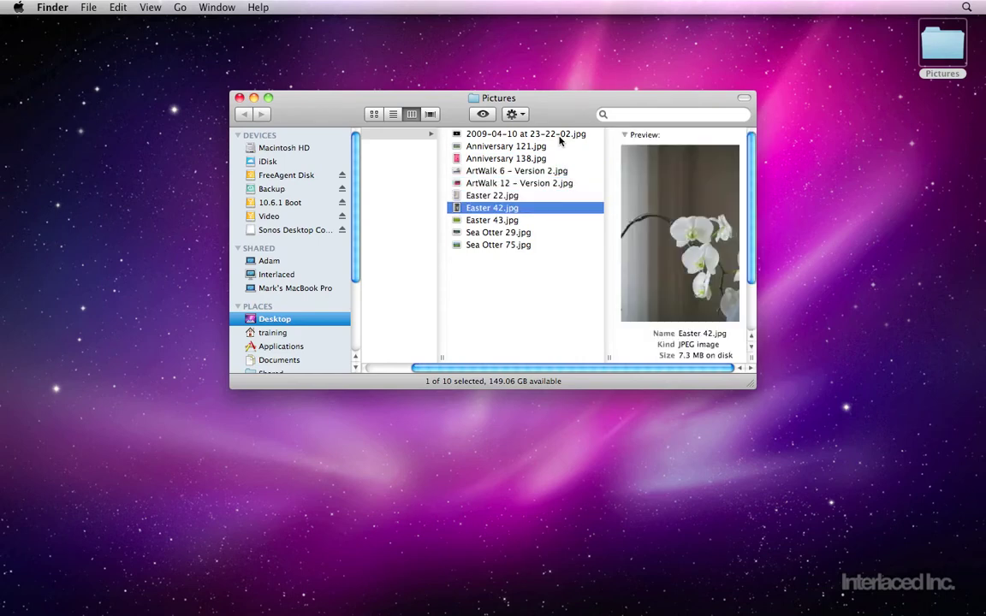
key(Down)
key(Down)
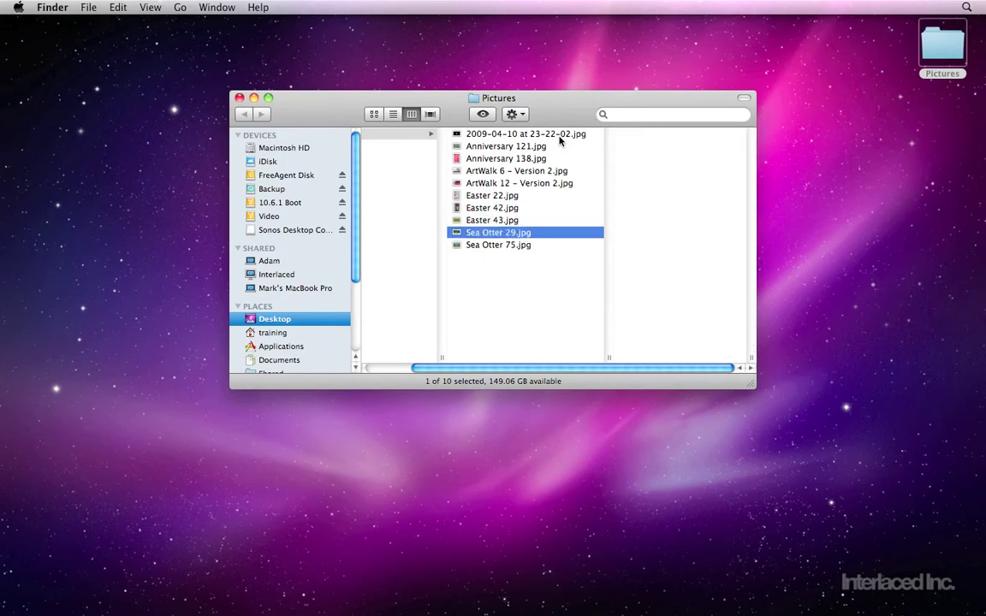
Import the Pictures folder into iPhoto as one 10-photo event and deselect the photos
click(240, 97)
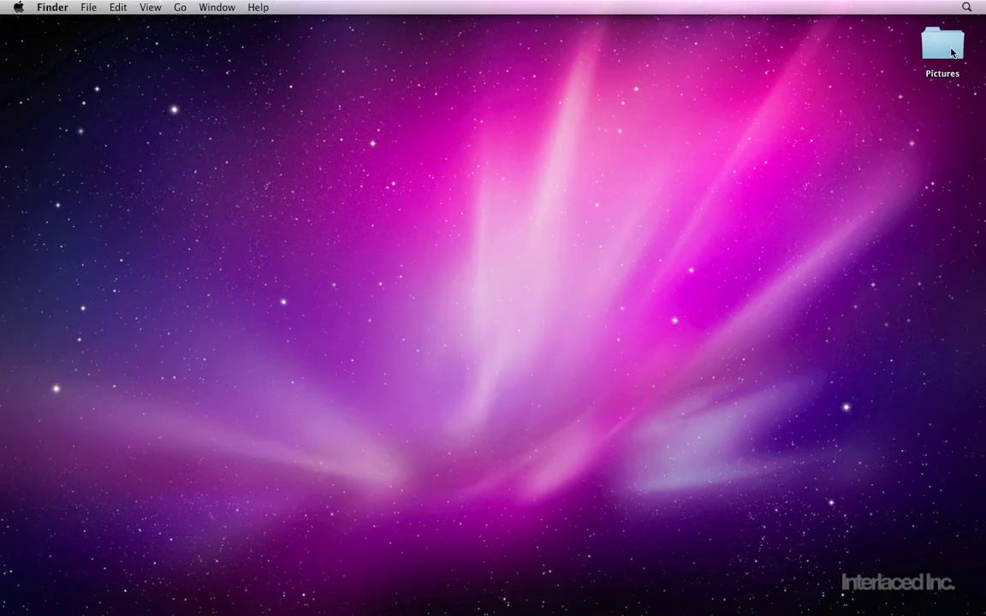
drag(941, 47, 633, 591)
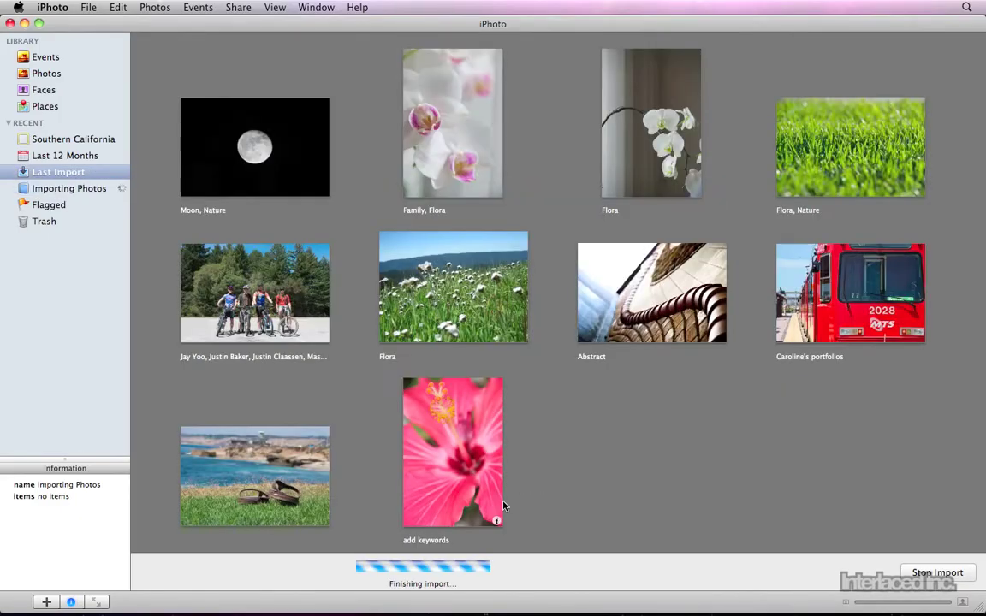
click(573, 454)
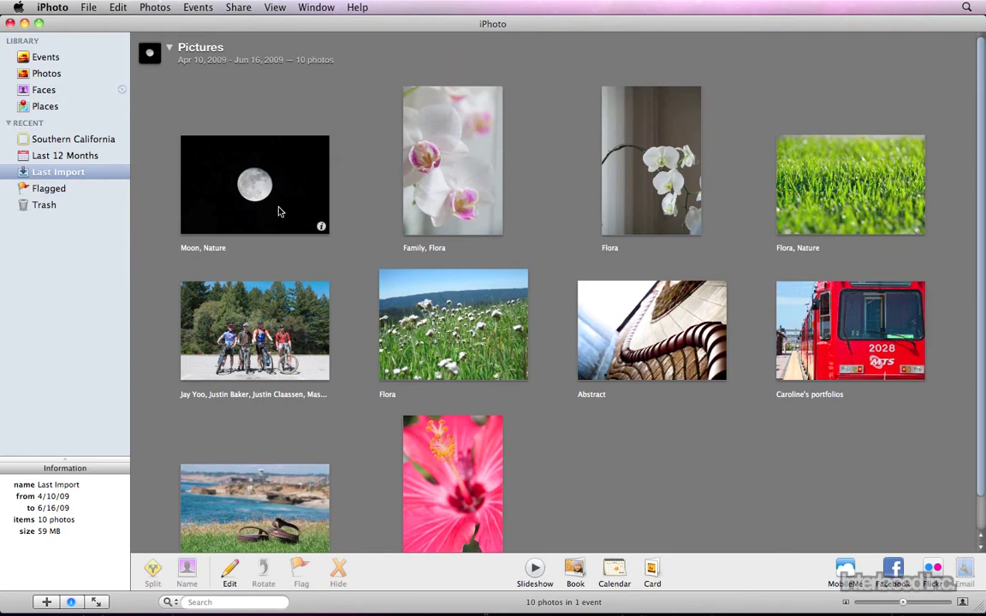
Delete the Pictures event from Events, leaving five events of 13 photos
click(51, 56)
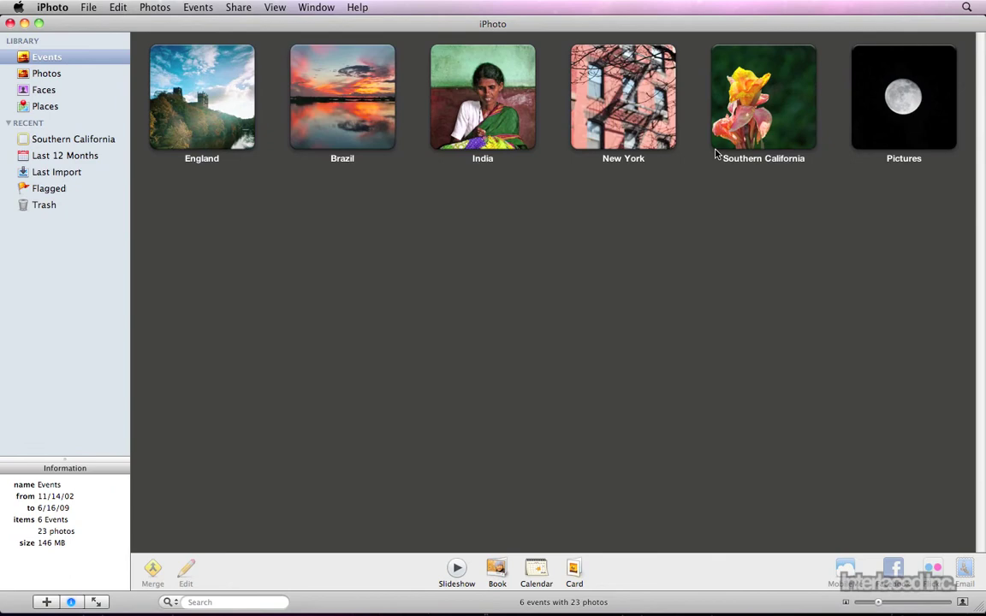
click(894, 113)
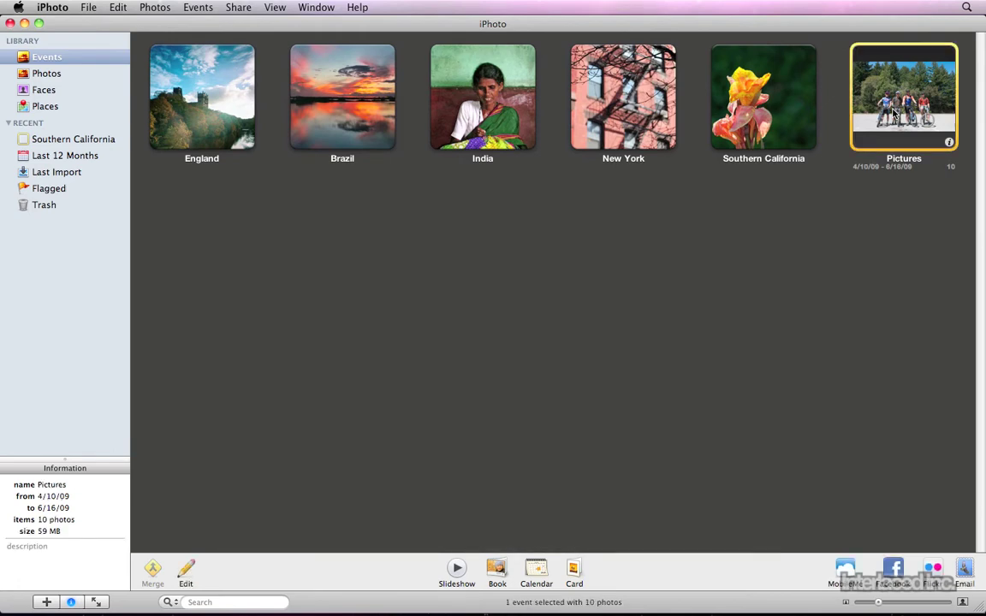
key(super+BackSpace)
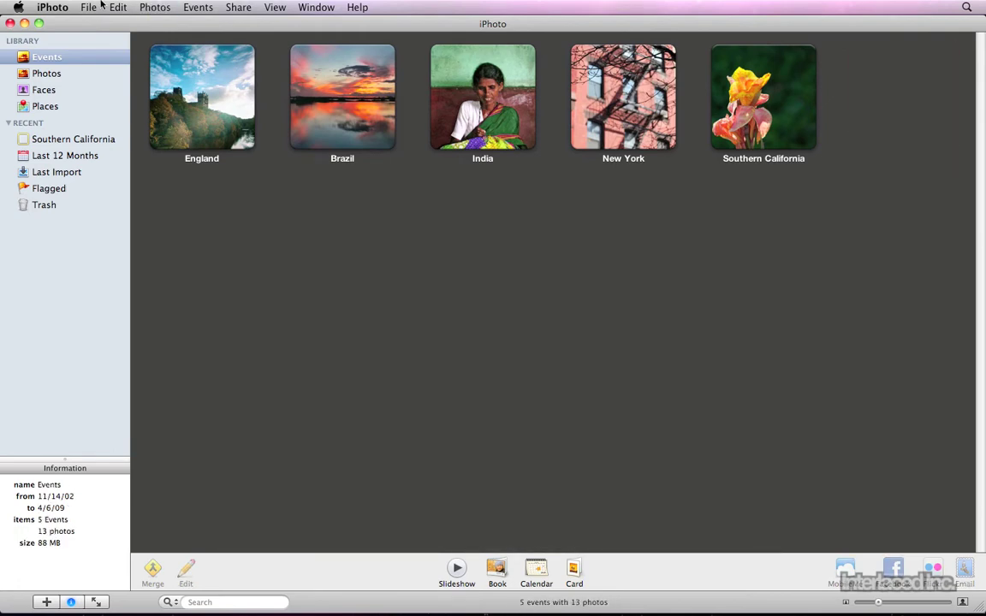
click(55, 7)
Set Events preferences to autosplit items imported from Finder into one event per day
click(60, 44)
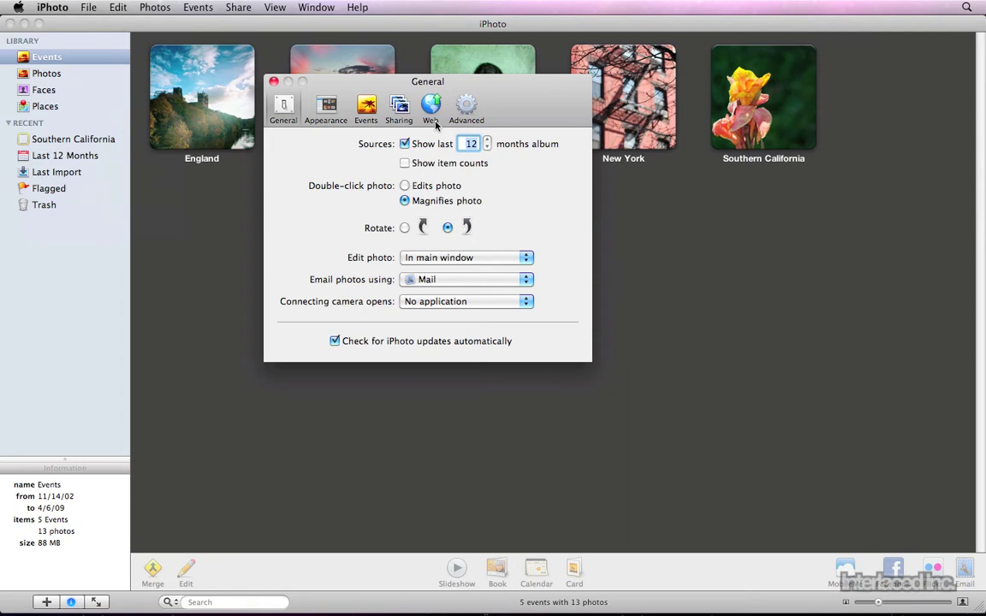
click(367, 107)
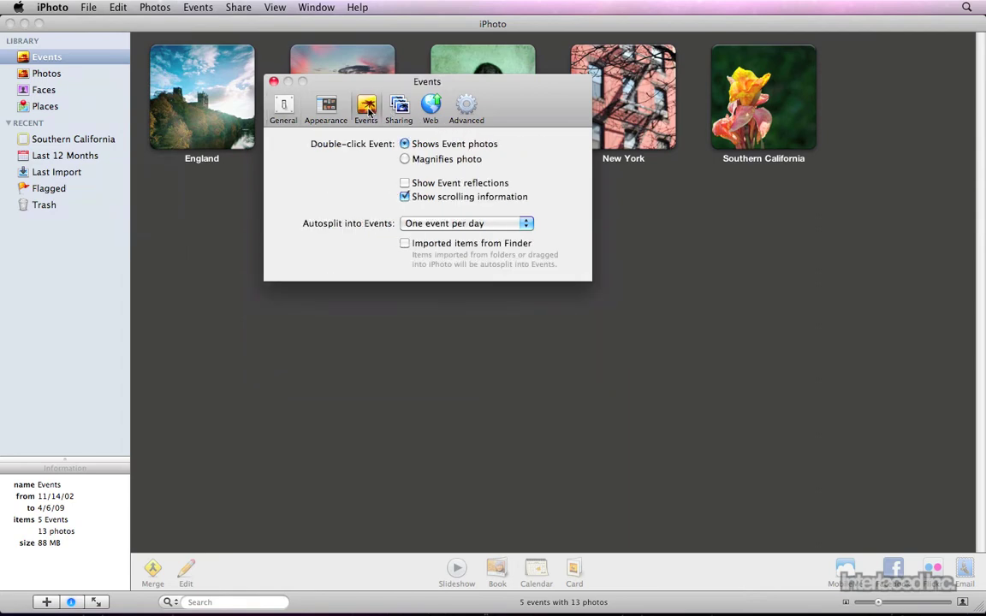
click(454, 226)
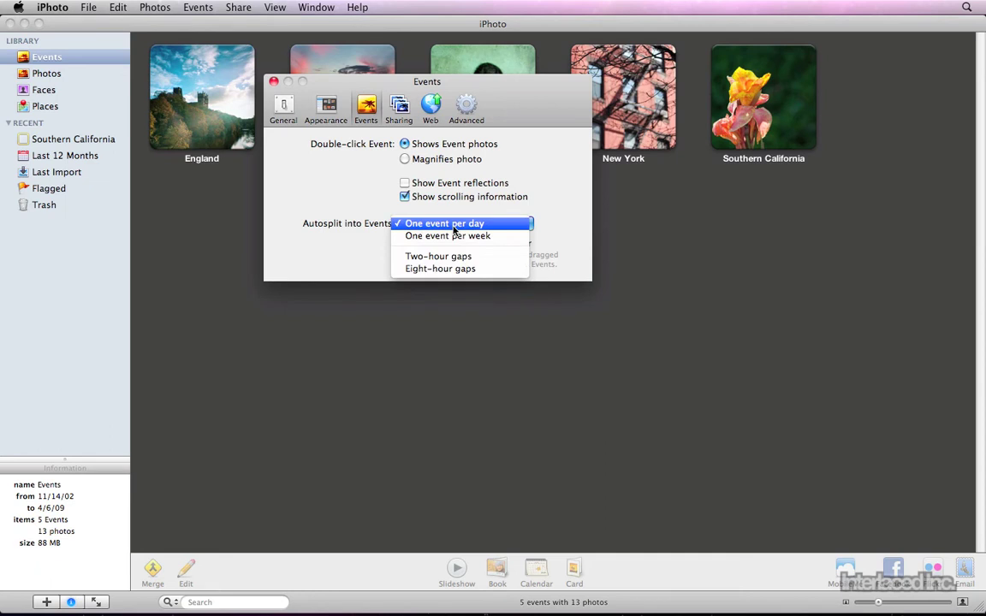
click(454, 228)
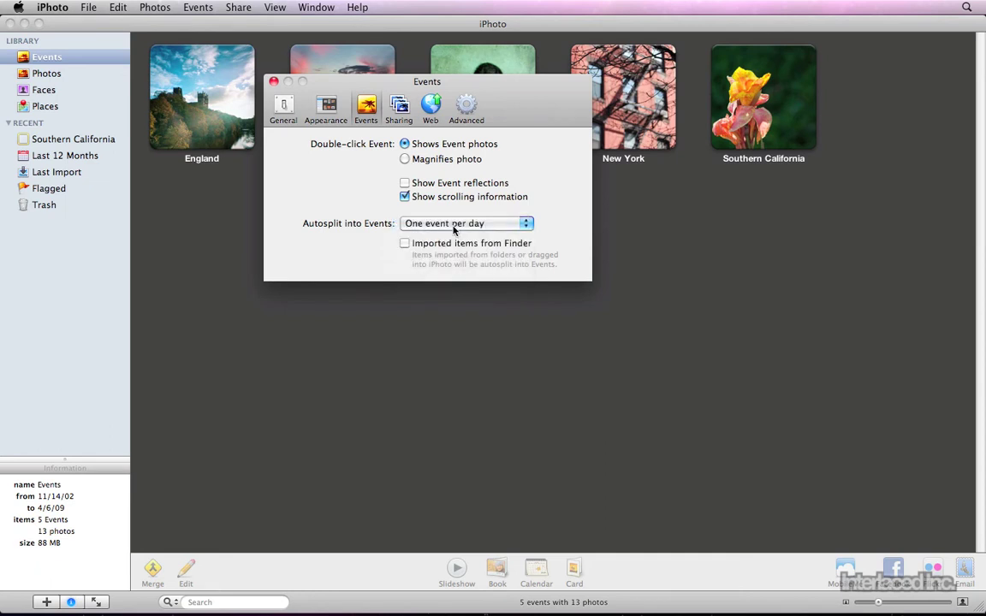
click(406, 244)
click(273, 81)
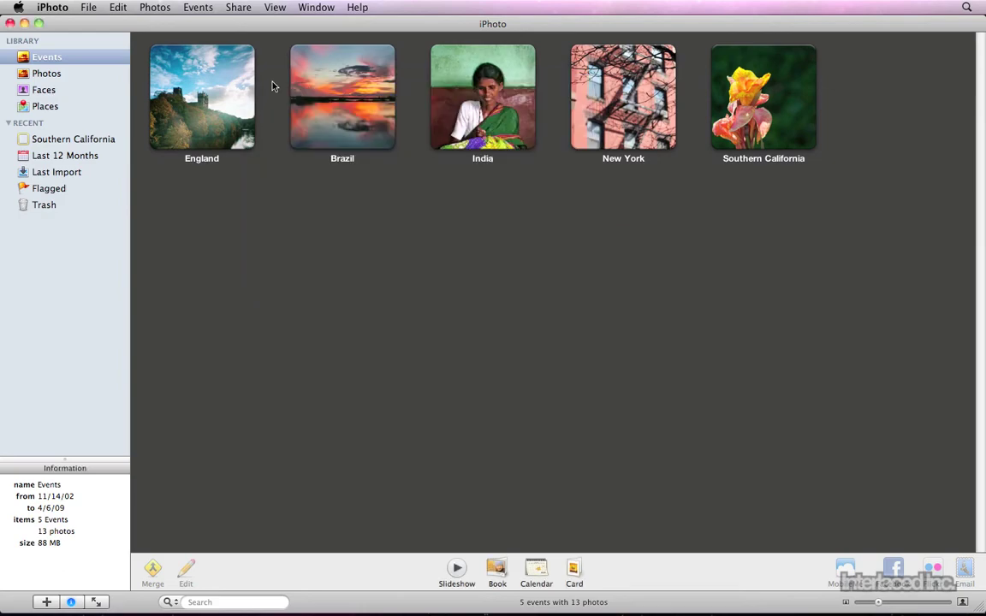
Close the iPhoto window and reimport the Pictures folder via the iPhoto Dock icon
click(10, 23)
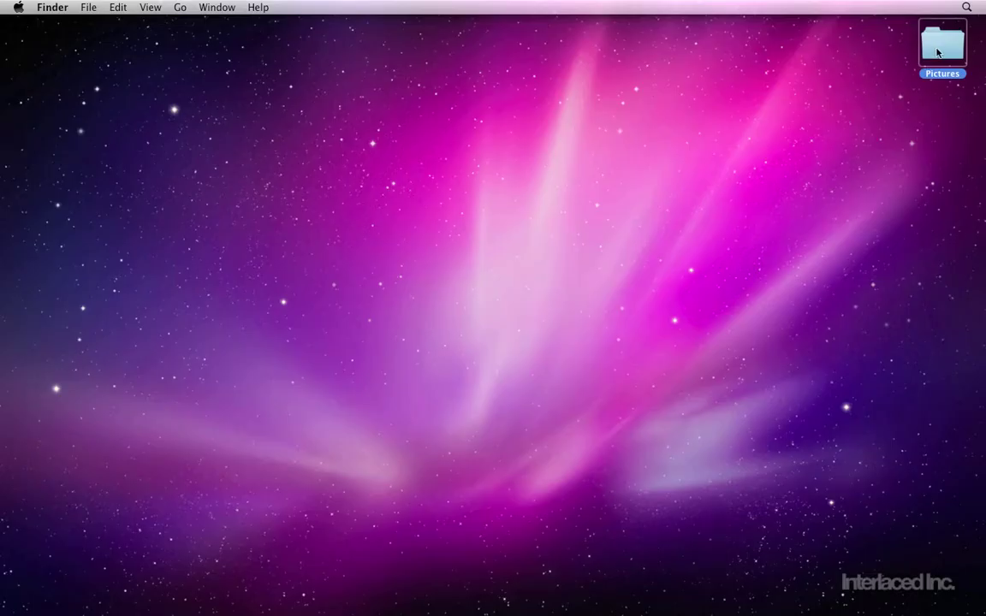
drag(937, 53, 599, 200)
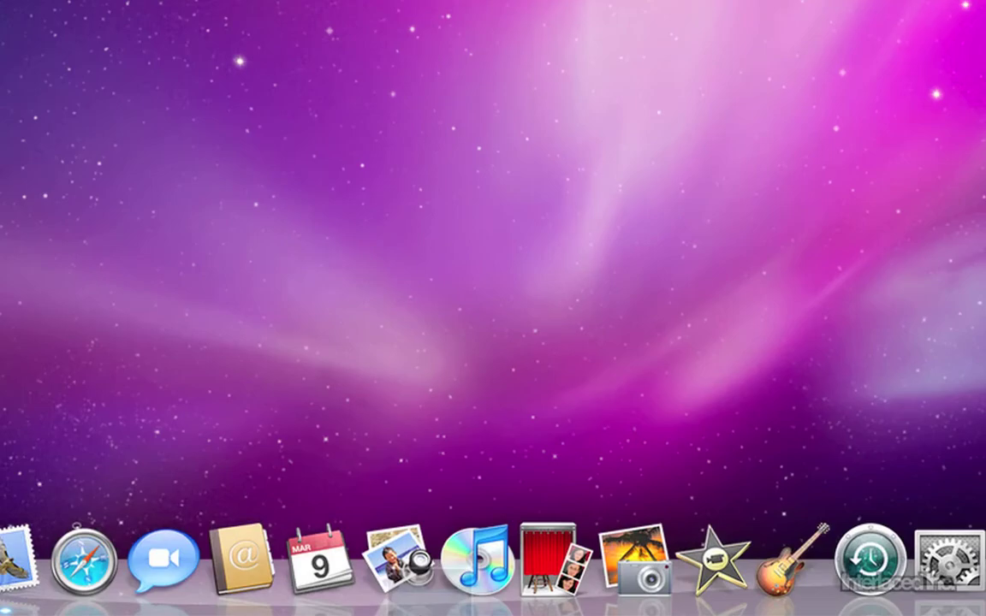
drag(569, 500, 643, 569)
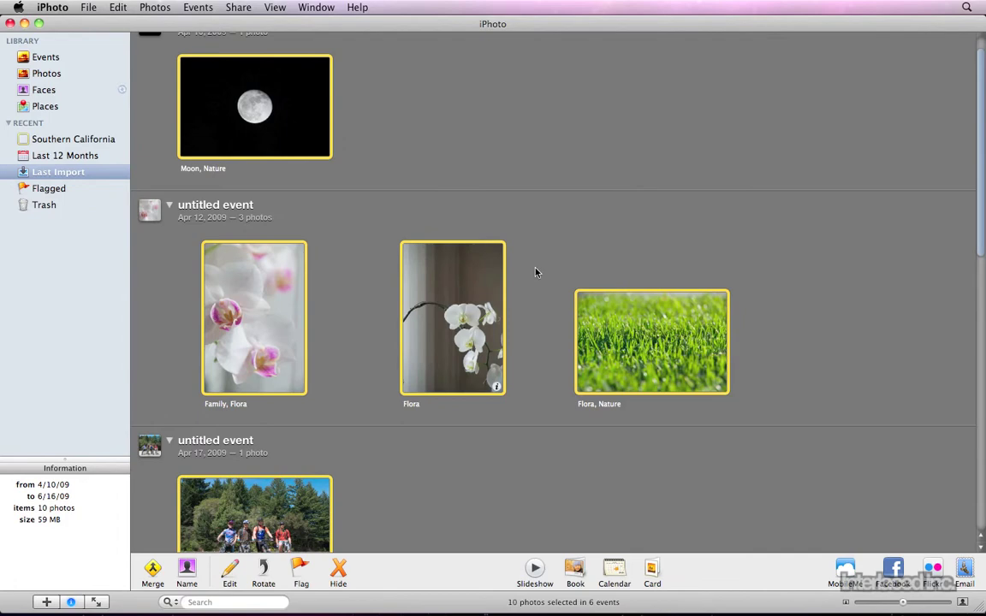
Name the Apr 12 and Apr 18 untitled events Backyard and Monterrey
click(541, 272)
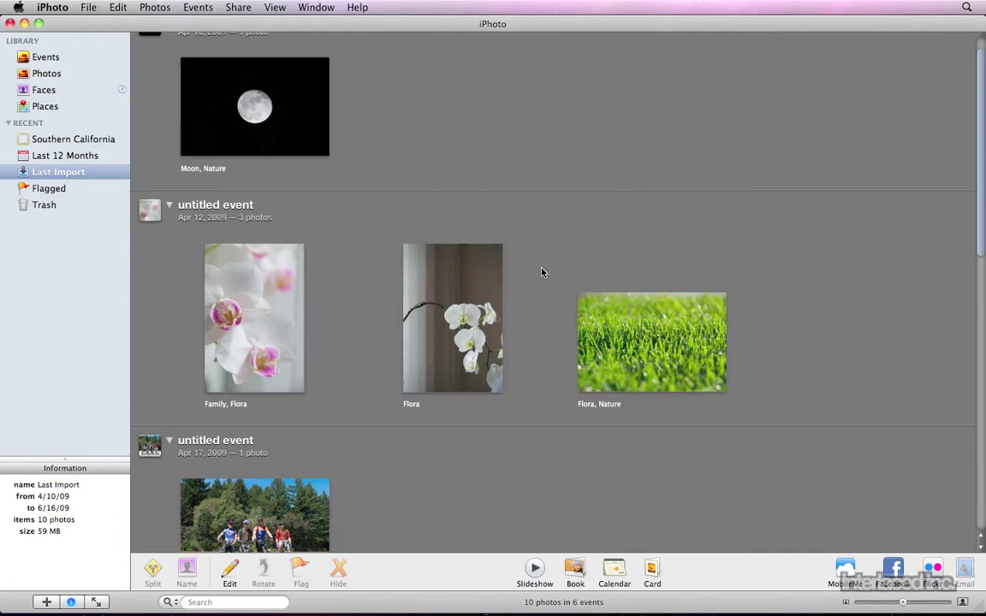
scroll(541, 272, up, 1)
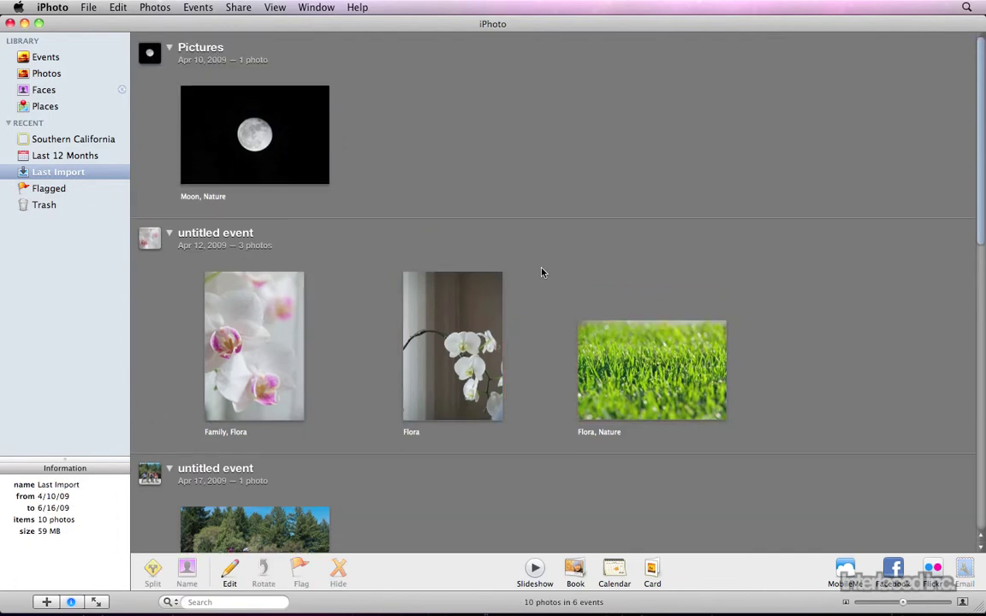
click(198, 44)
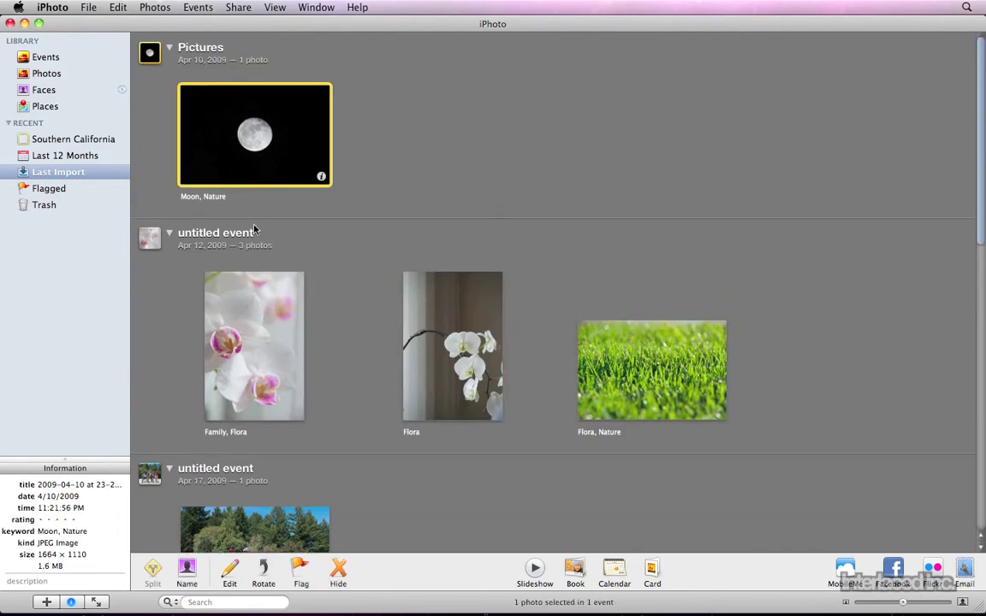
click(212, 232)
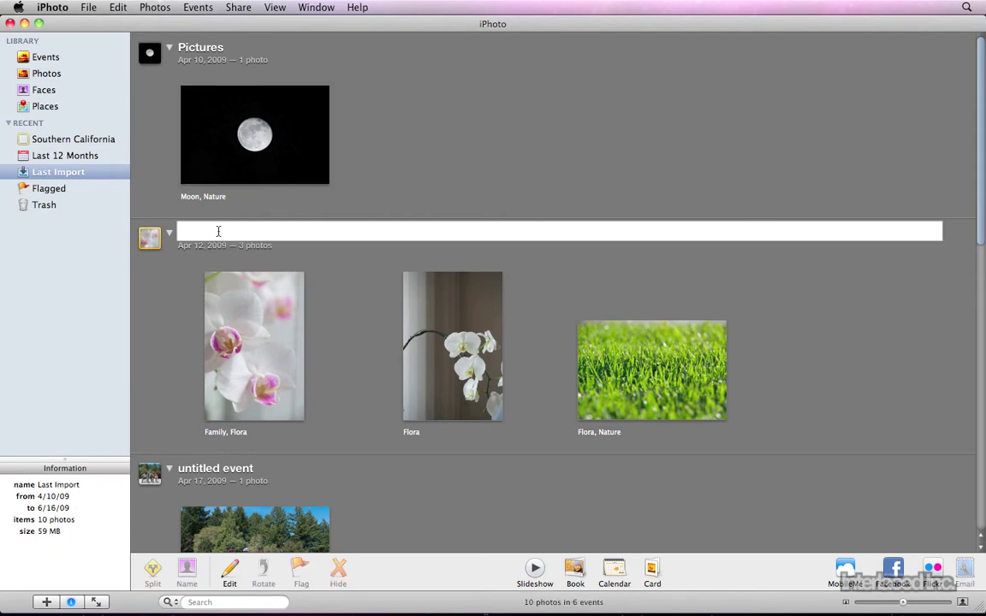
text(Backyard)
key(Return)
scroll(330, 325, down, 15)
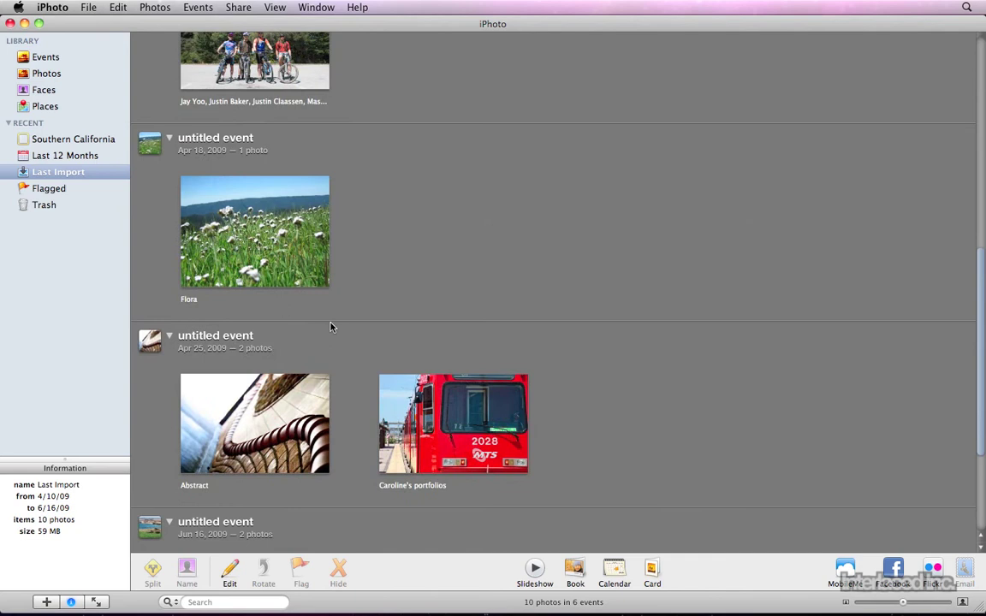
click(239, 143)
text(M)
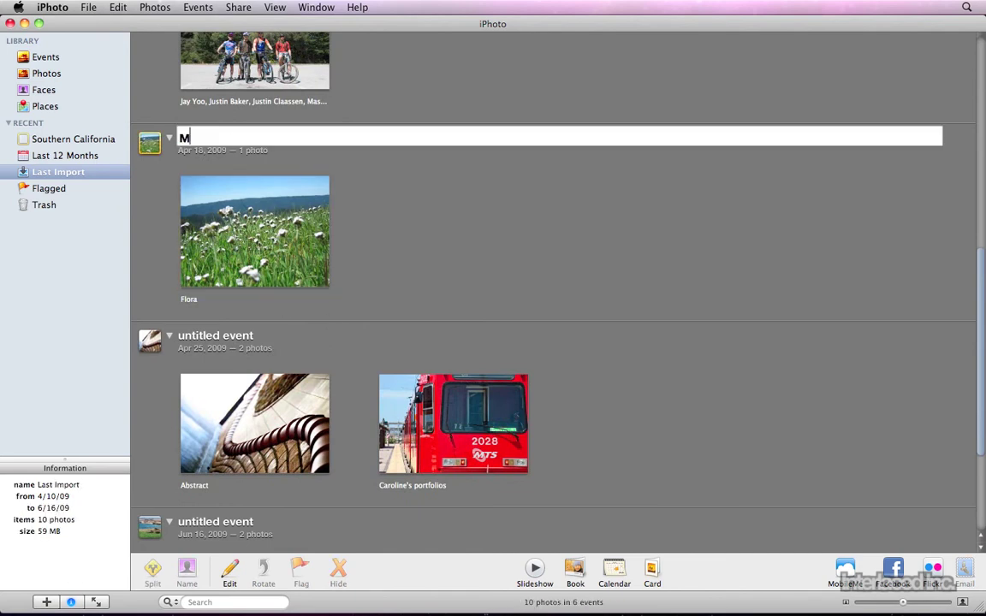
text(onterrey)
key(Return)
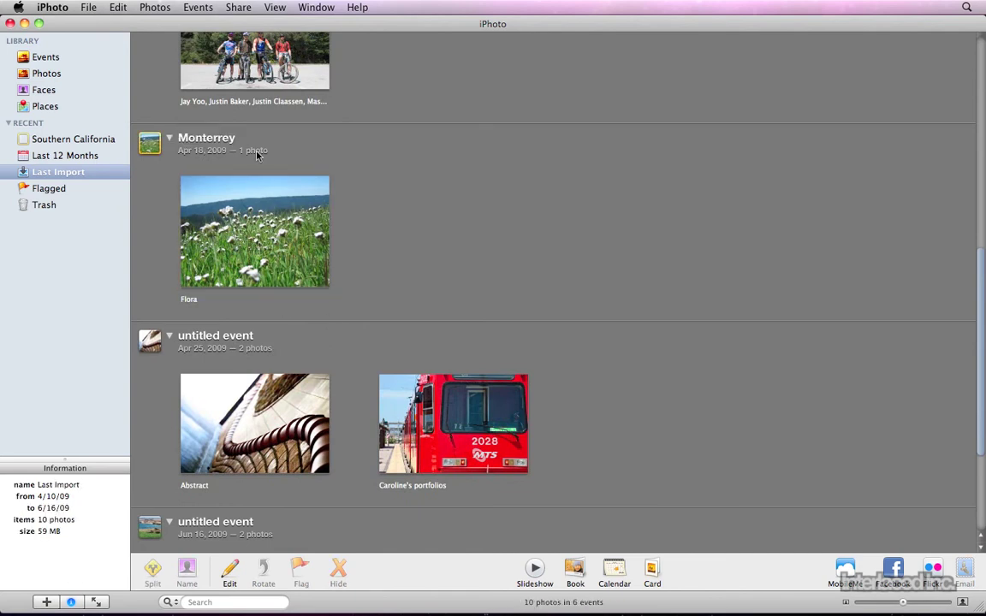
Name the Apr 25 and Jun 16 untitled events San Diego and La Jolla
scroll(352, 273, down, 4)
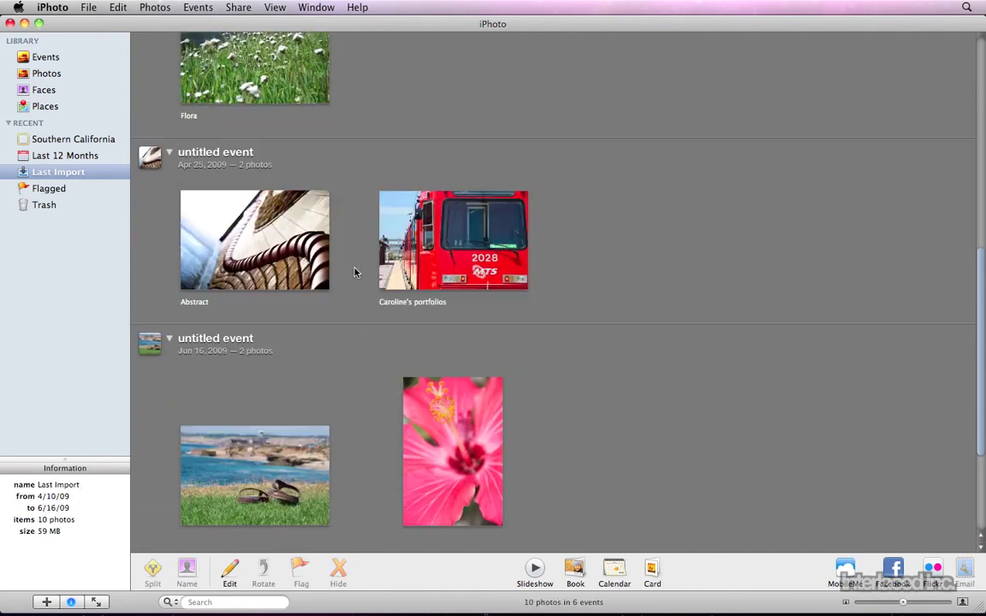
click(229, 151)
text(San Dieg)
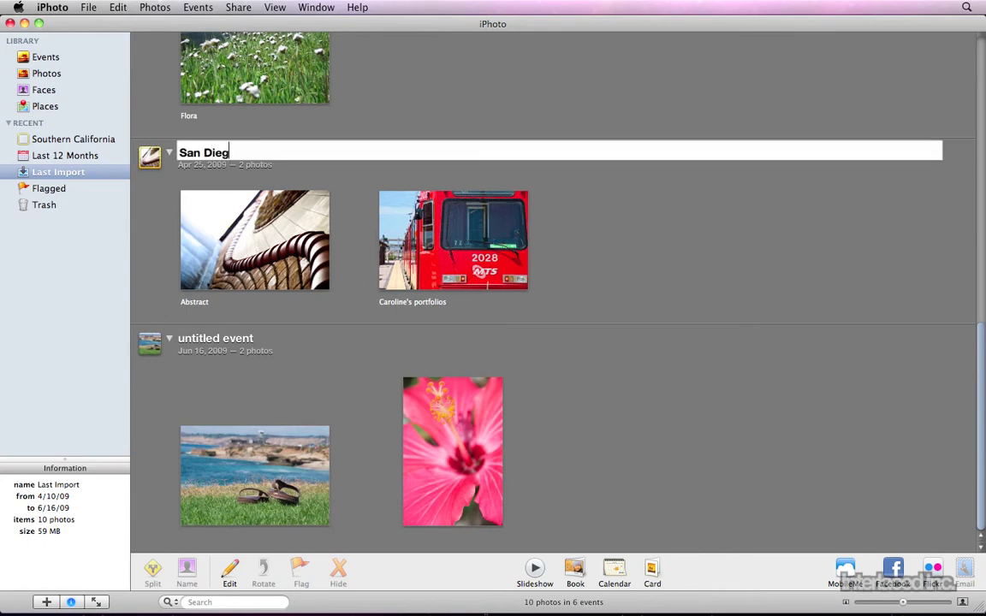
text(o)
key(Return)
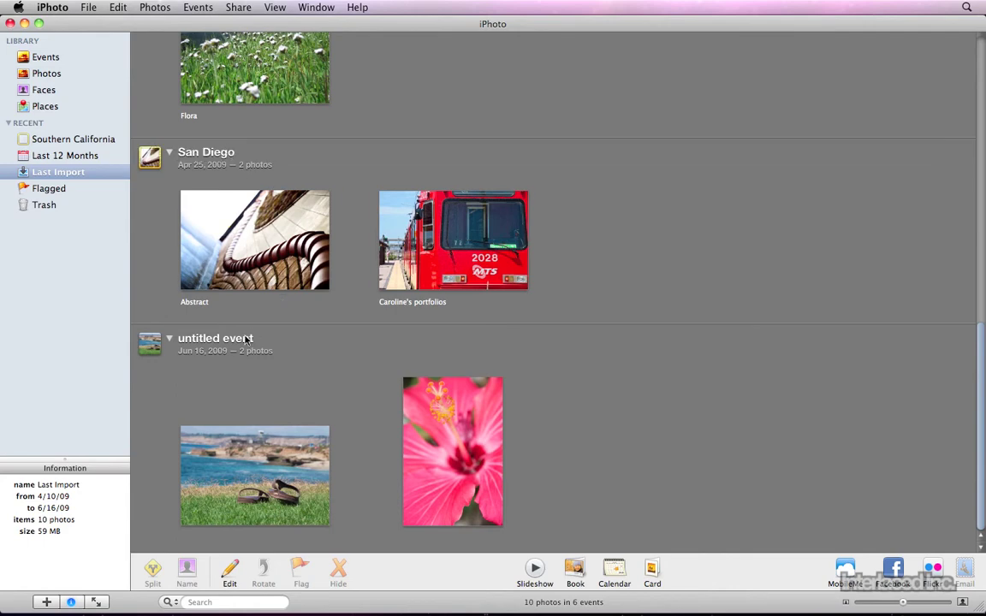
click(242, 340)
text(La)
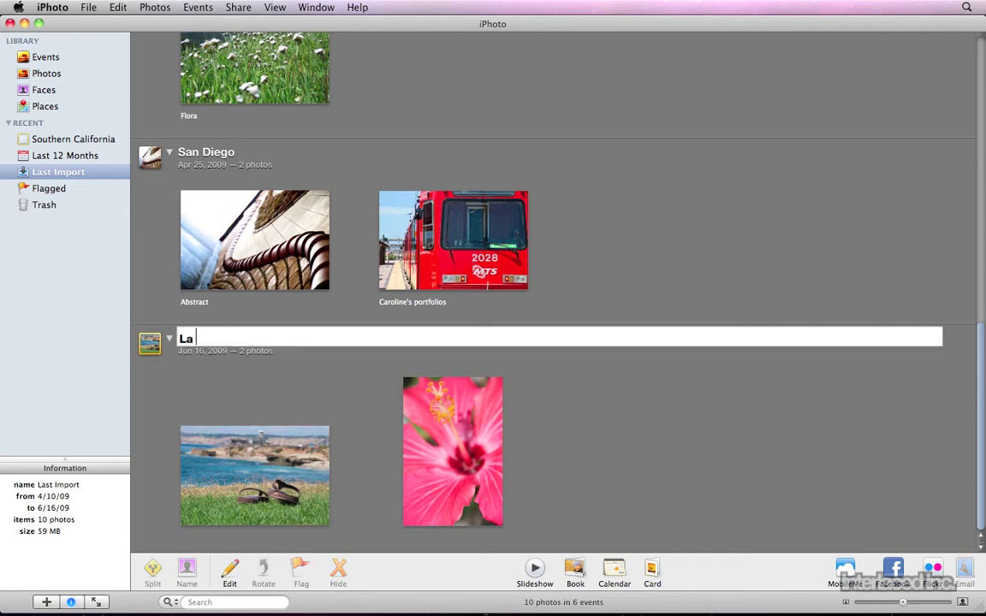
text( Jolla)
key(Return)
Merge the Apr 17 bikers event with Monterrey into one two-photo event
scroll(238, 342, up, 6)
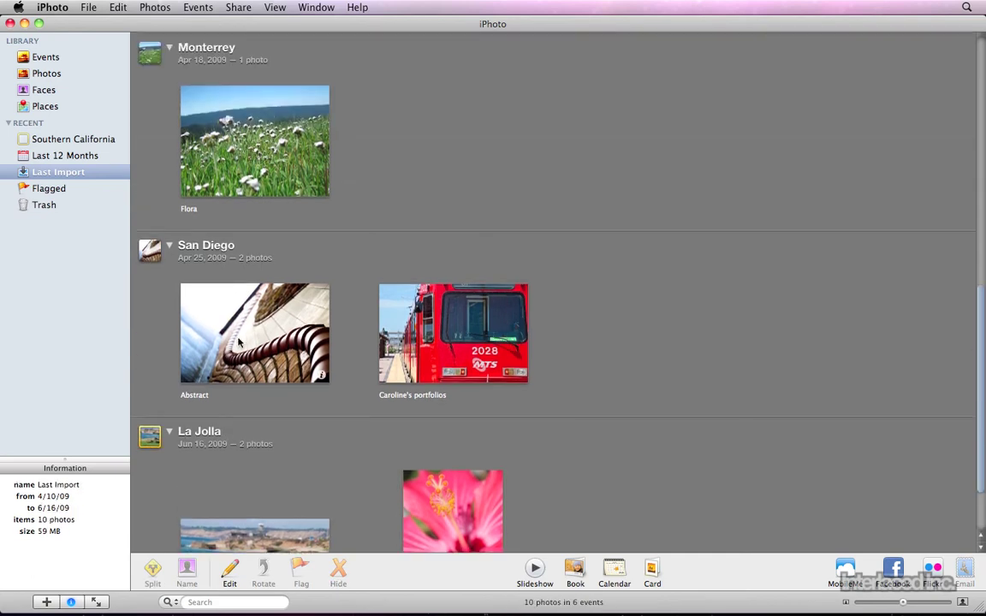
scroll(300, 306, up, 5)
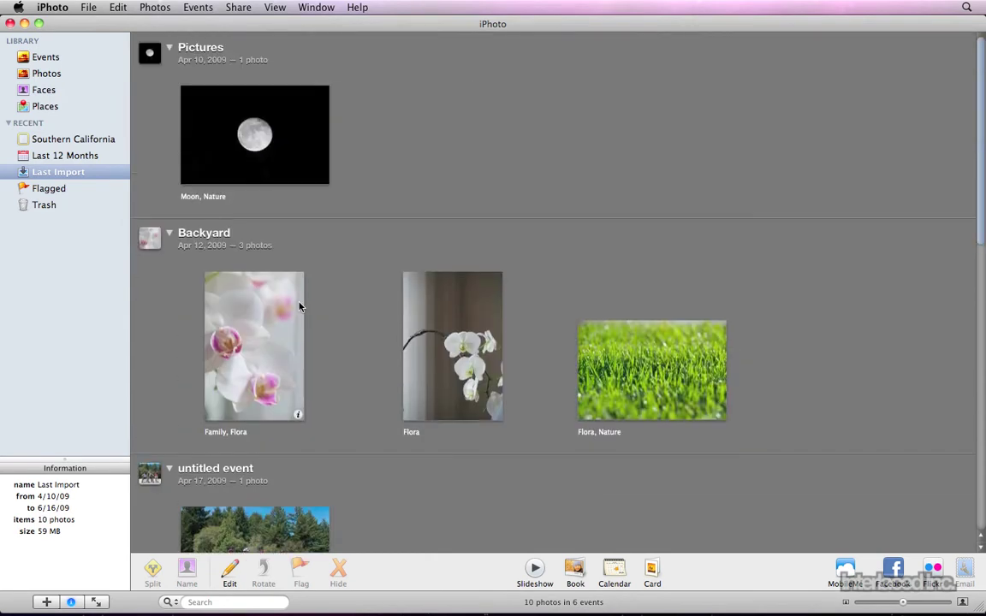
scroll(300, 306, down, 5)
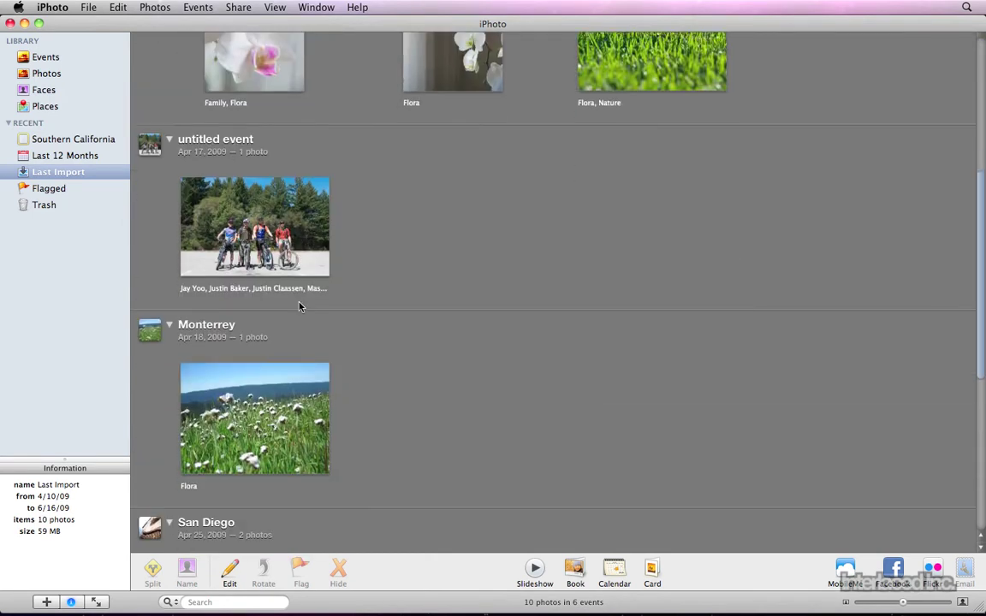
click(222, 214)
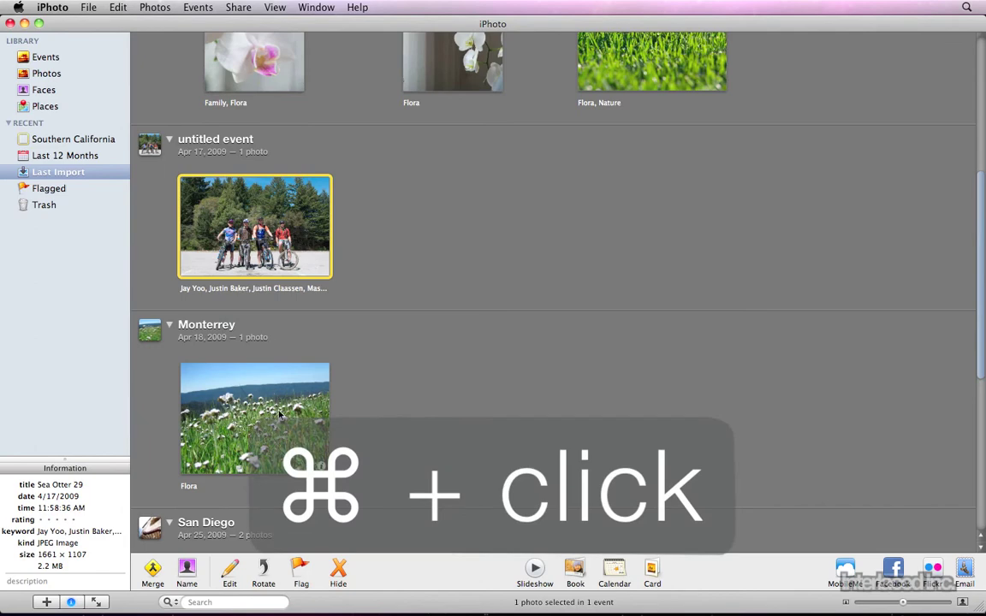
super+click(279, 414)
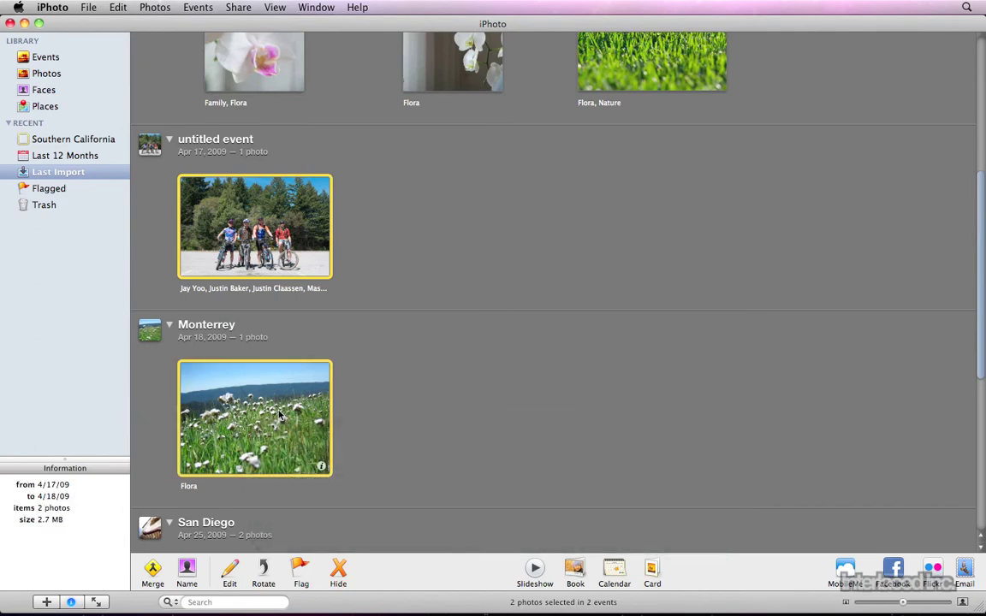
click(153, 569)
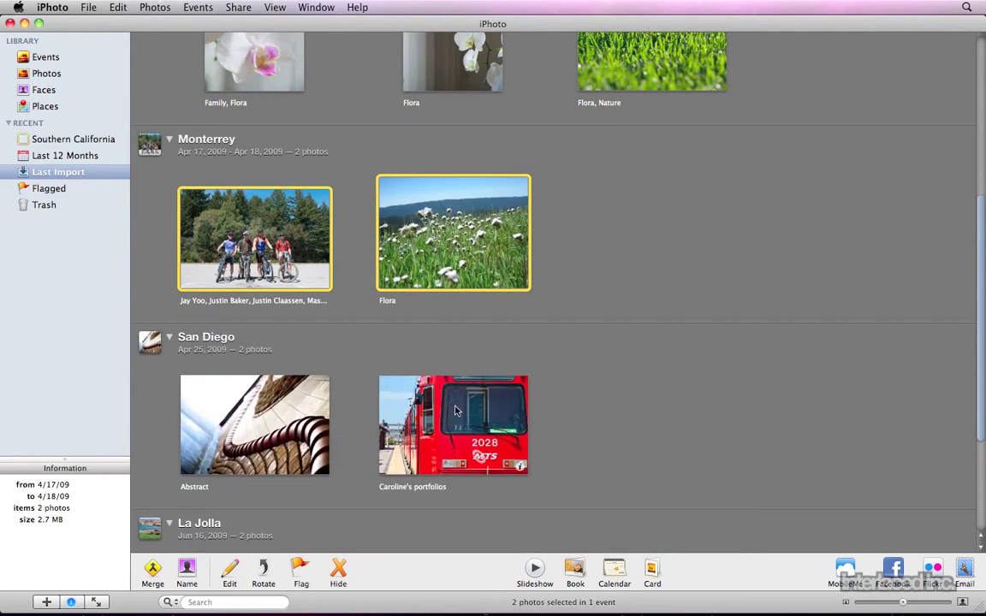
click(637, 261)
scroll(637, 261, up, 2)
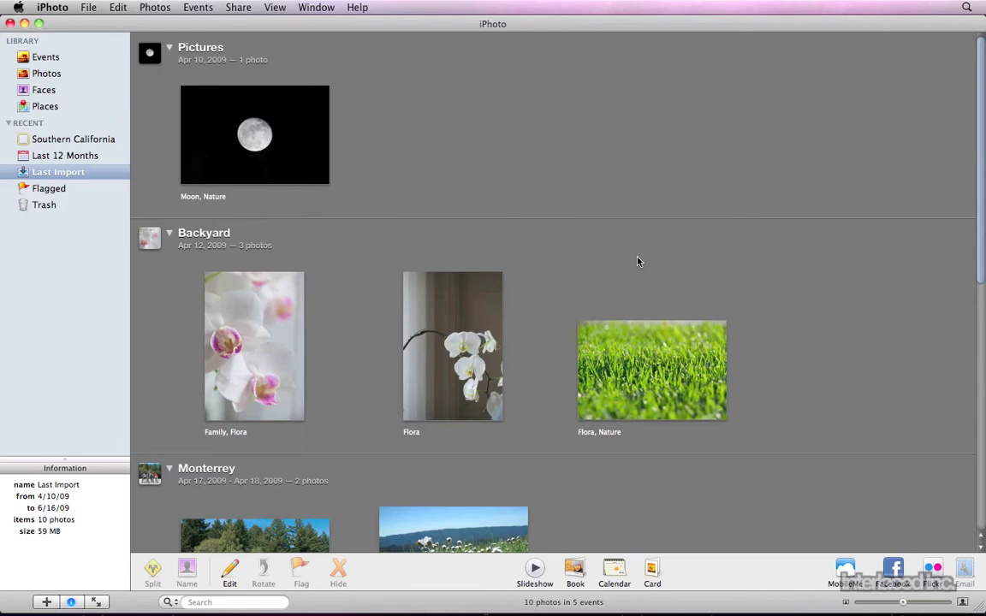
In Photos view, select the yellow and pink Flora photos and the Brazil sunset photo
click(62, 78)
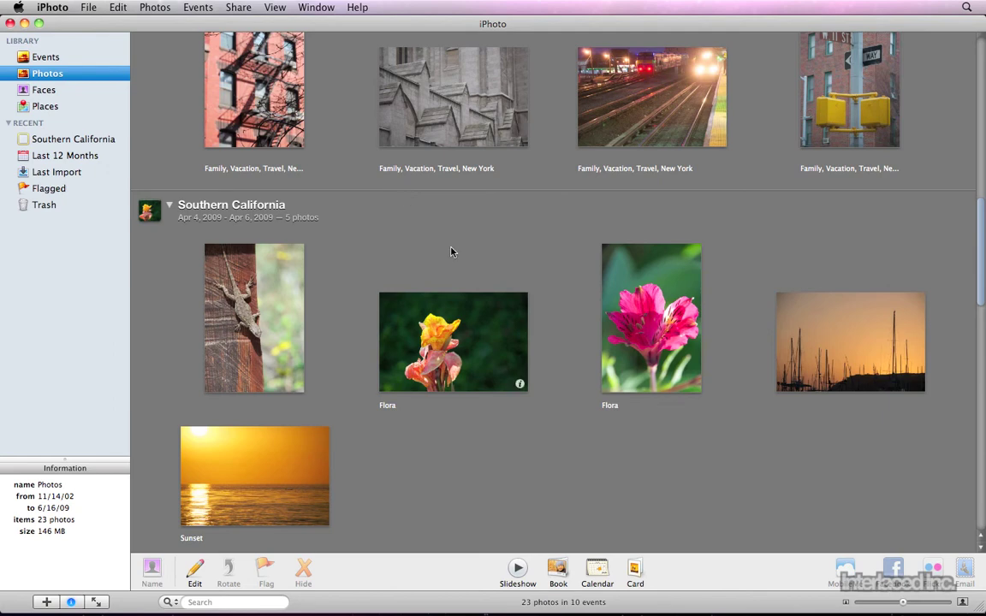
super+click(468, 345)
super+click(633, 316)
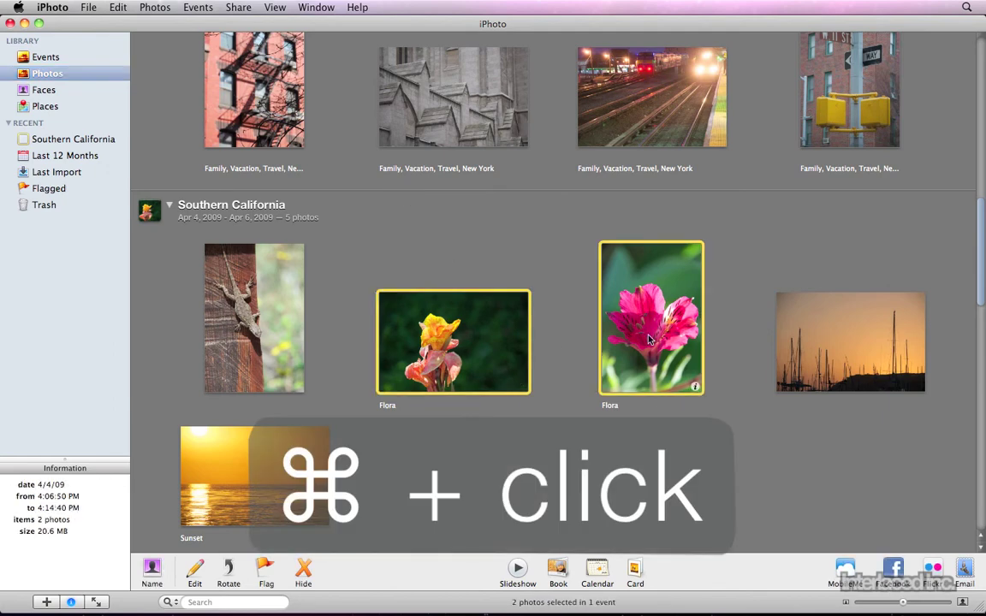
scroll(633, 316, down, 1)
scroll(648, 340, up, 5)
scroll(649, 340, up, 8)
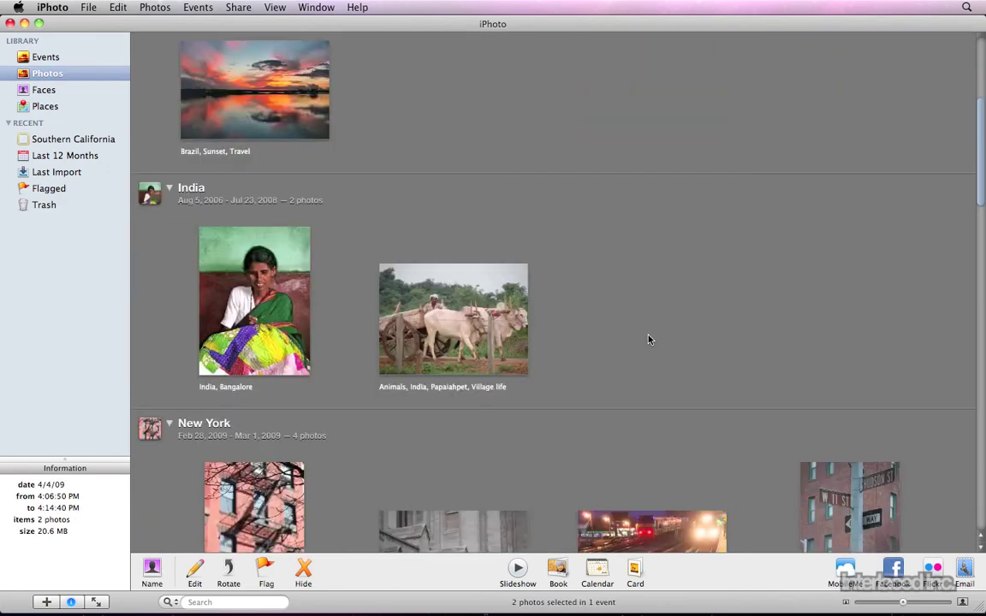
super+click(295, 325)
Add the Moon, white orchid, grass, Monterey meadow and pink hibiscus photos to the selection
scroll(299, 322, up, 2)
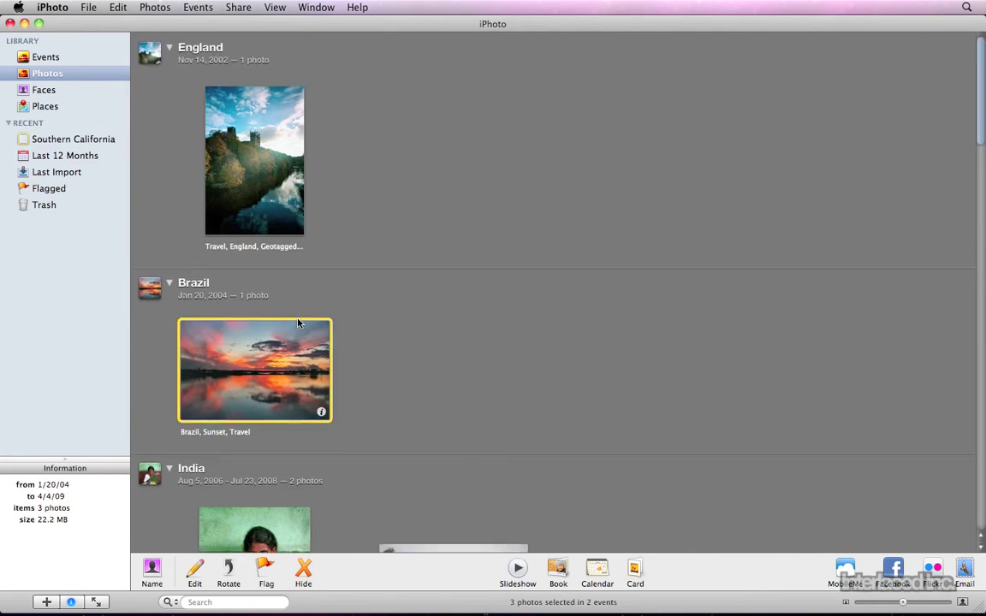
scroll(299, 323, down, 20)
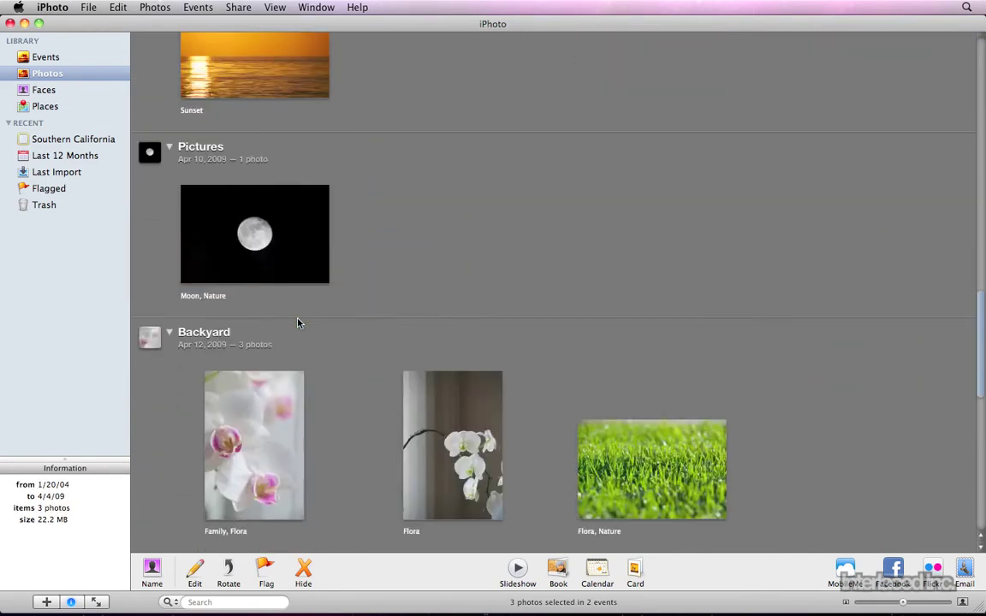
super+click(242, 74)
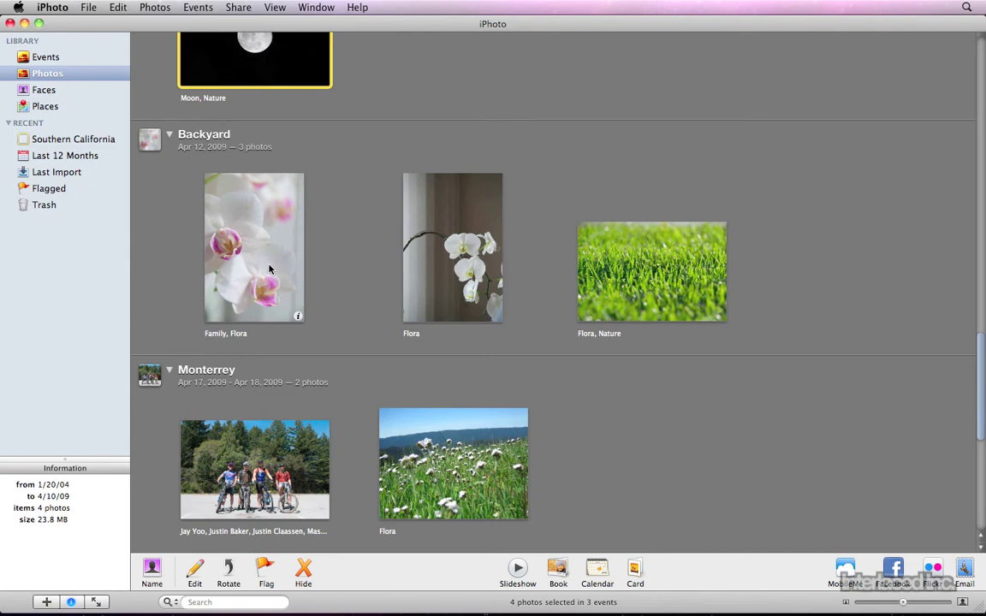
super+click(430, 261)
super+click(646, 282)
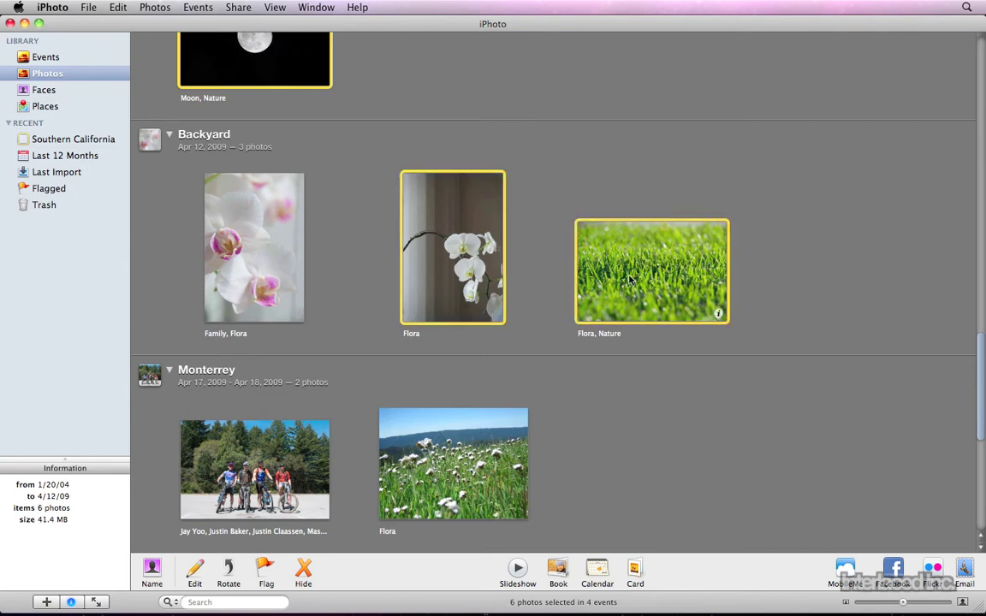
super+click(479, 453)
scroll(488, 451, down, 10)
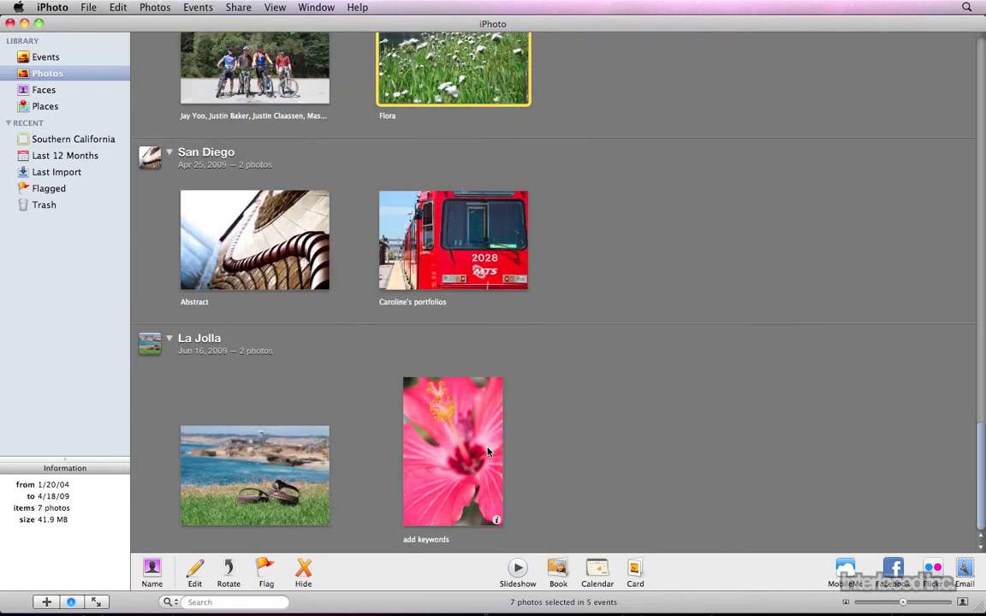
super+click(465, 460)
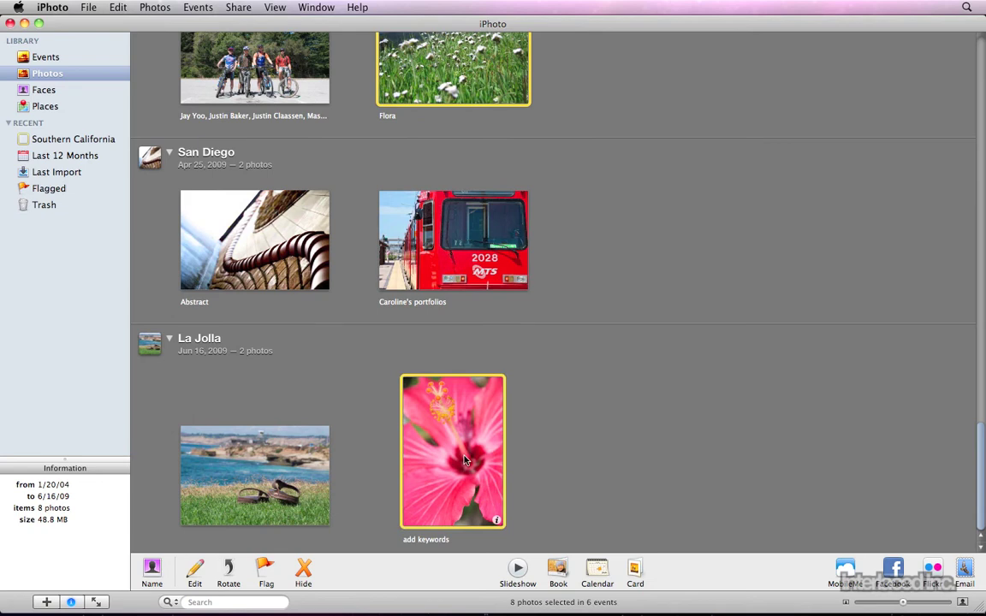
Create a new album named Nature from the eight selected photos
drag(464, 460, 96, 392)
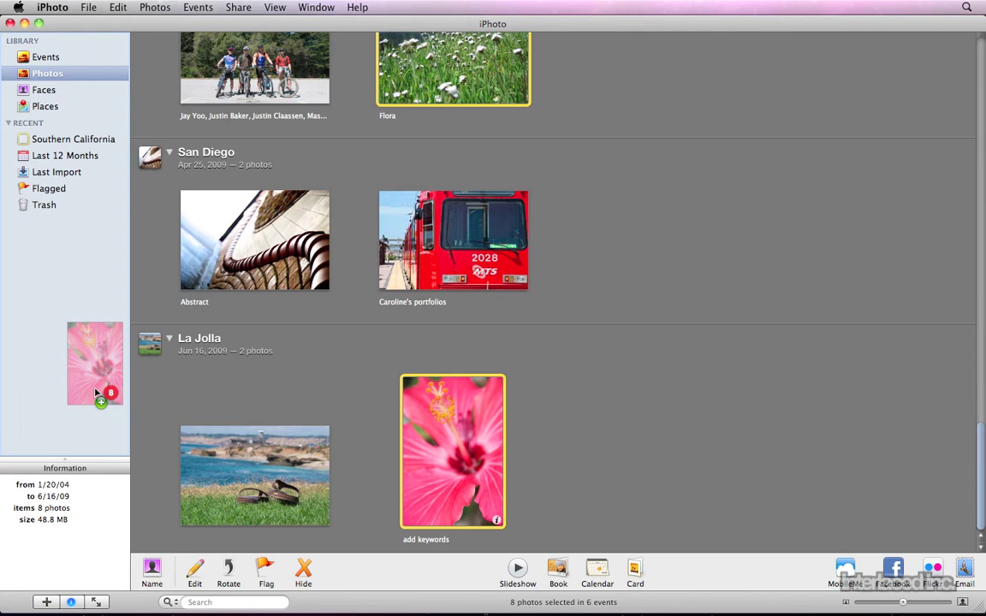
drag(96, 392, 95, 392)
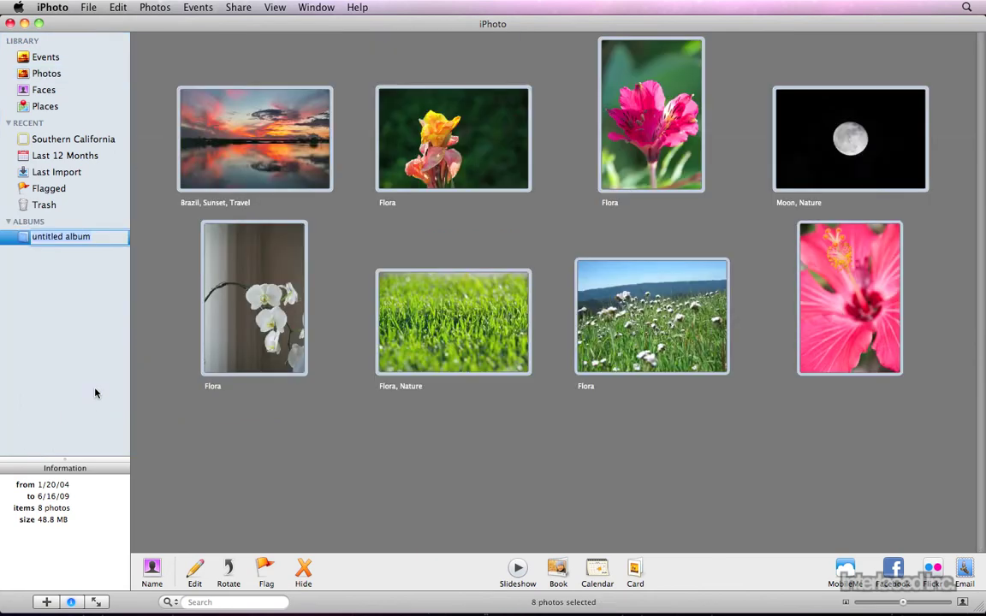
text(Nature)
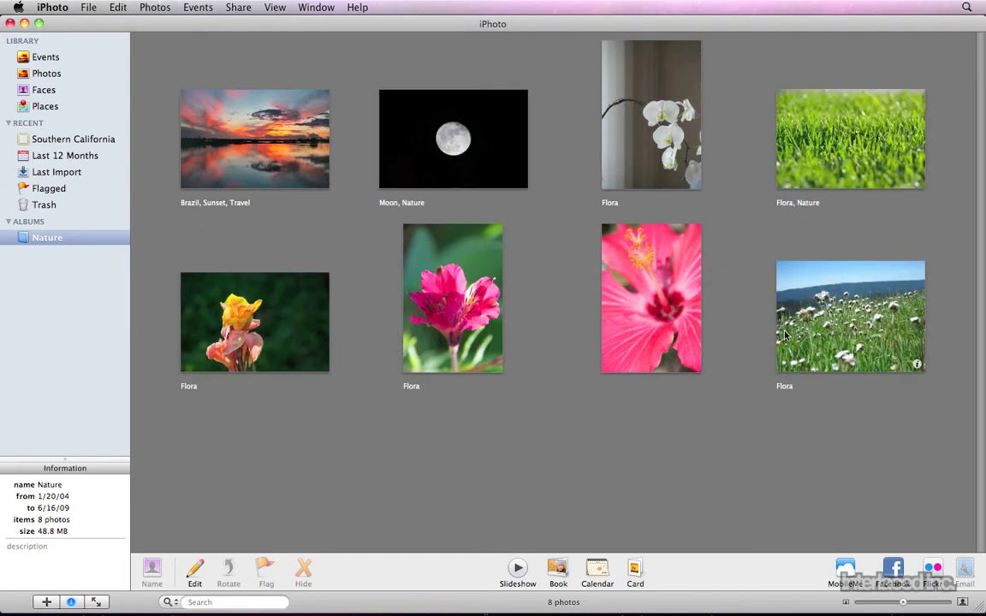
Select the six flora photos, excluding Moon, and drop them on Mail for a new message
click(850, 317)
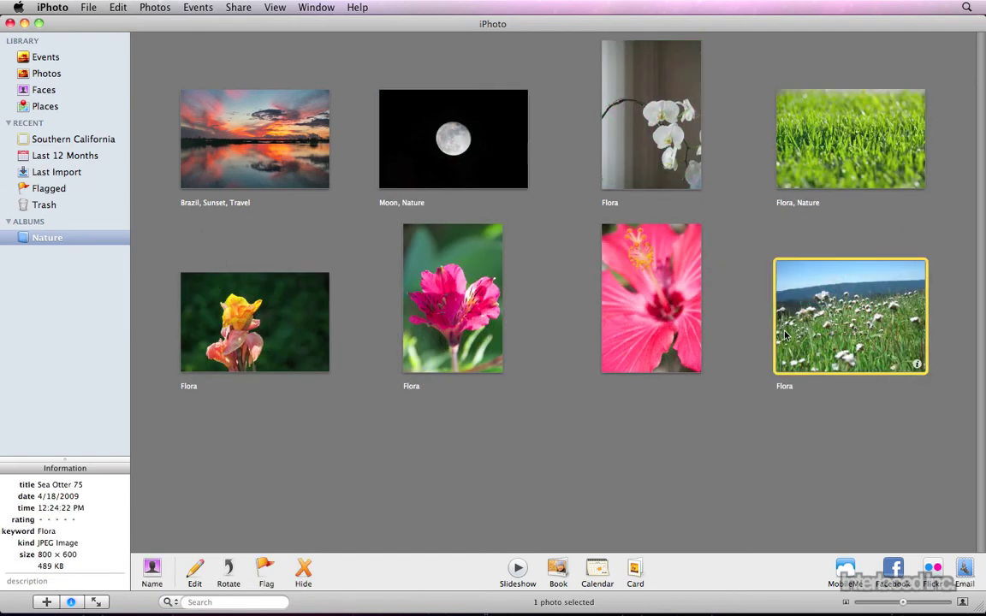
shift+click(461, 161)
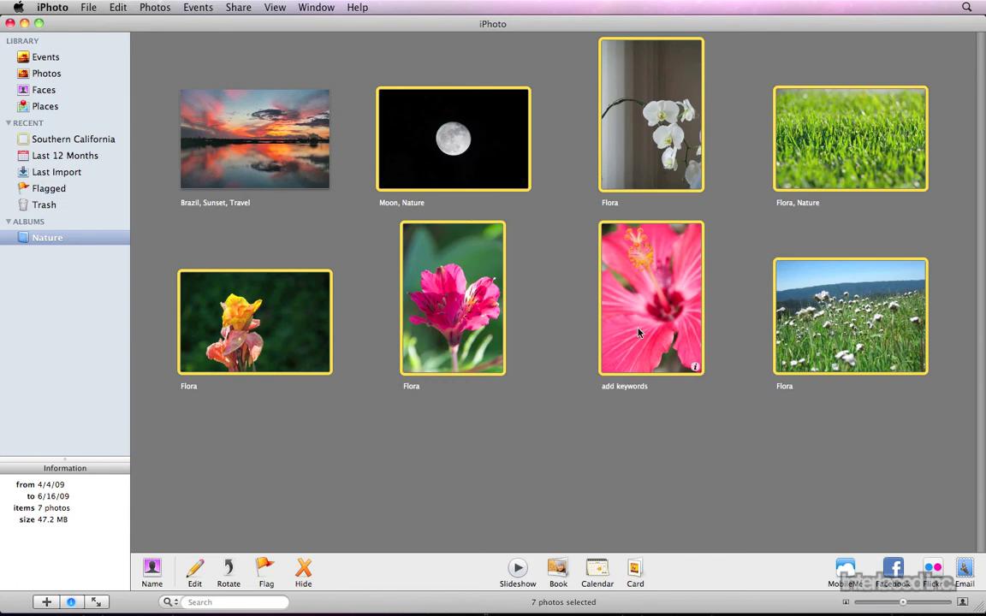
super+click(468, 161)
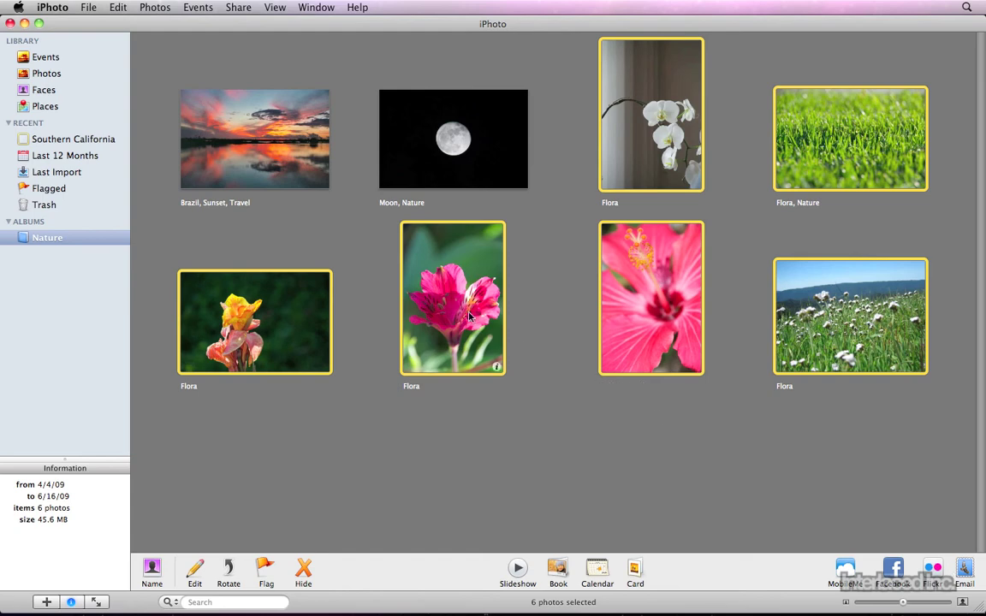
drag(469, 317, 148, 609)
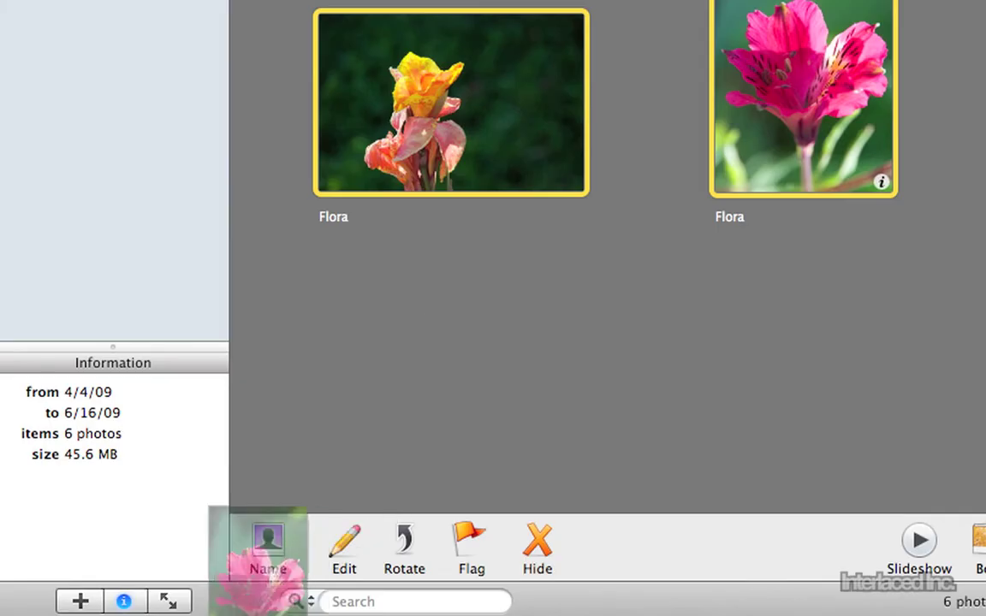
drag(259, 609, 278, 583)
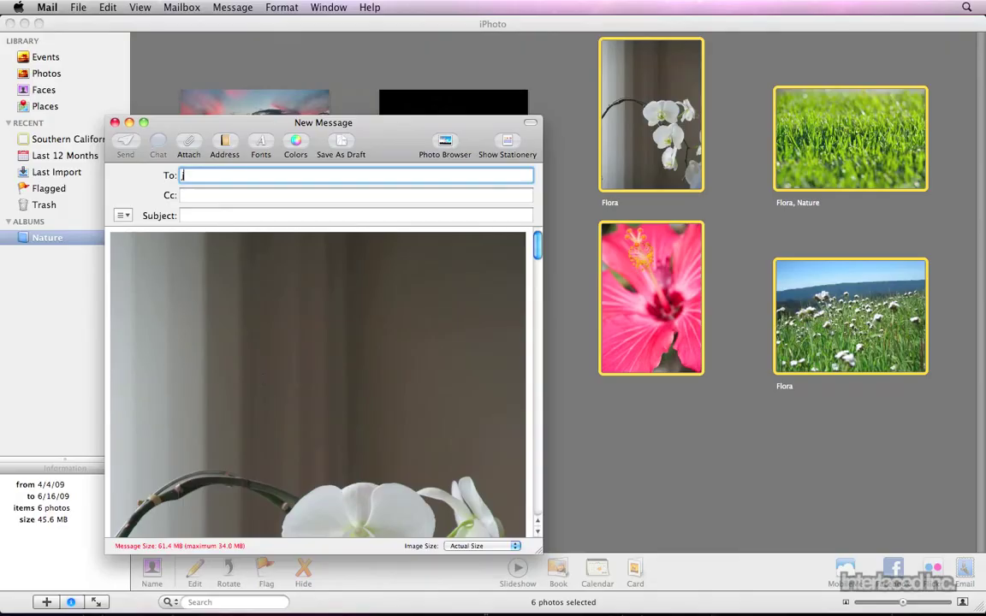
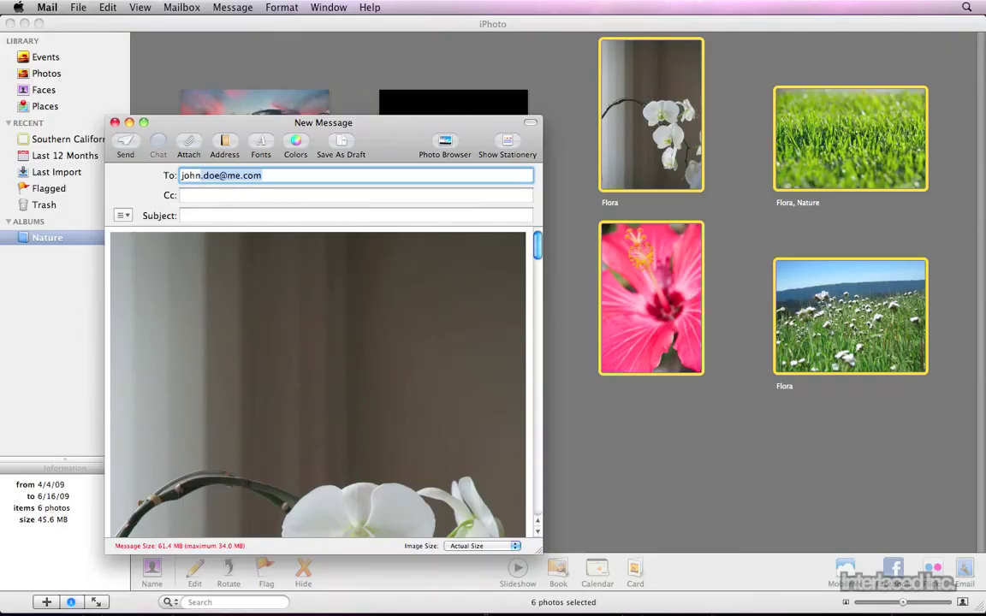
Enter the recipient's e-mail address and the subject 'Photos from nature'
key(Tab)
key(Tab)
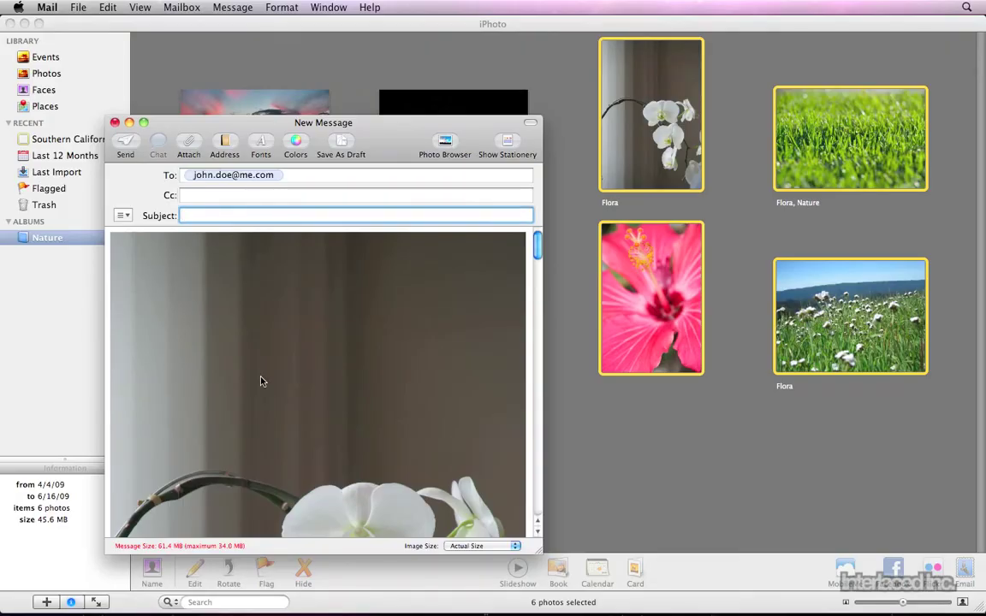
text(Photos from nat)
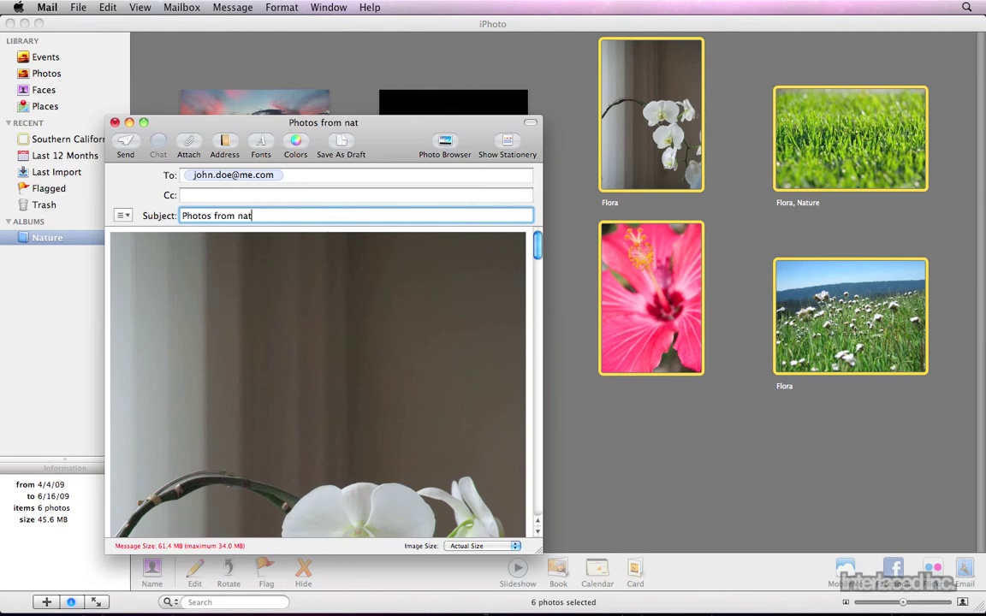
text(ure)
key(Tab)
Set the attached image size to Large and send the message
scroll(396, 437, down, 2)
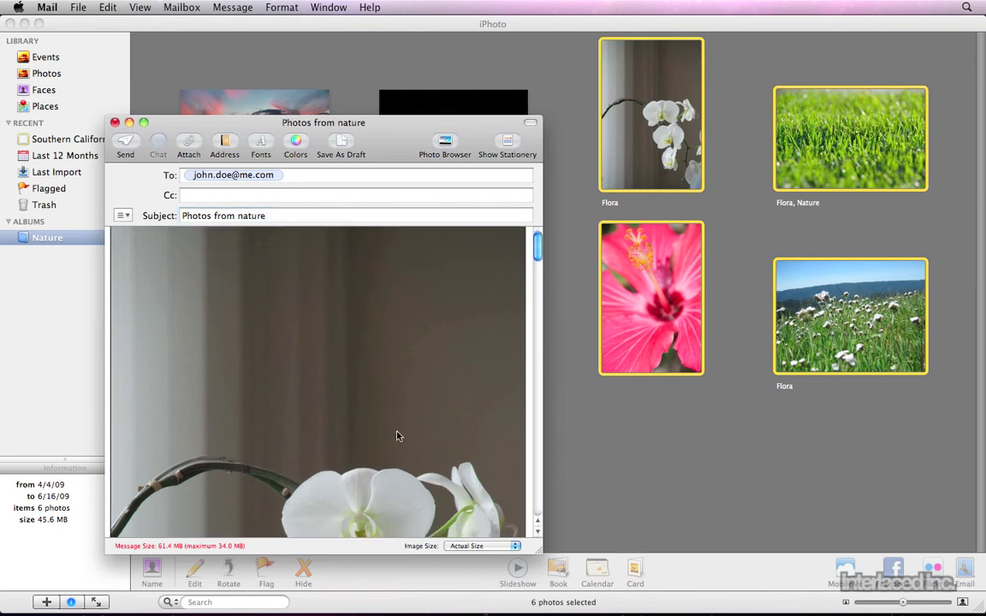
scroll(396, 437, down, 10)
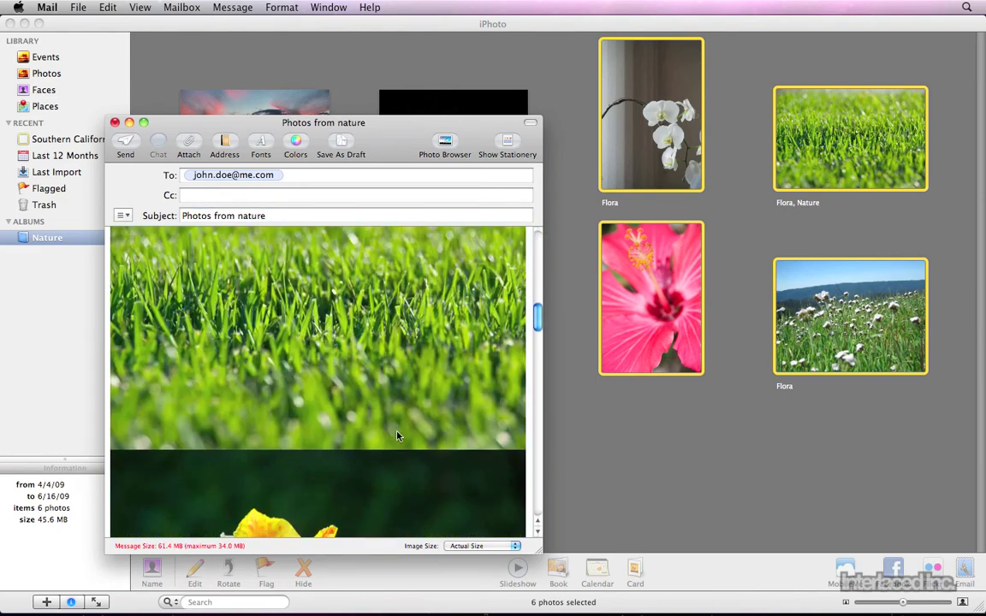
scroll(396, 436, down, 5)
click(483, 546)
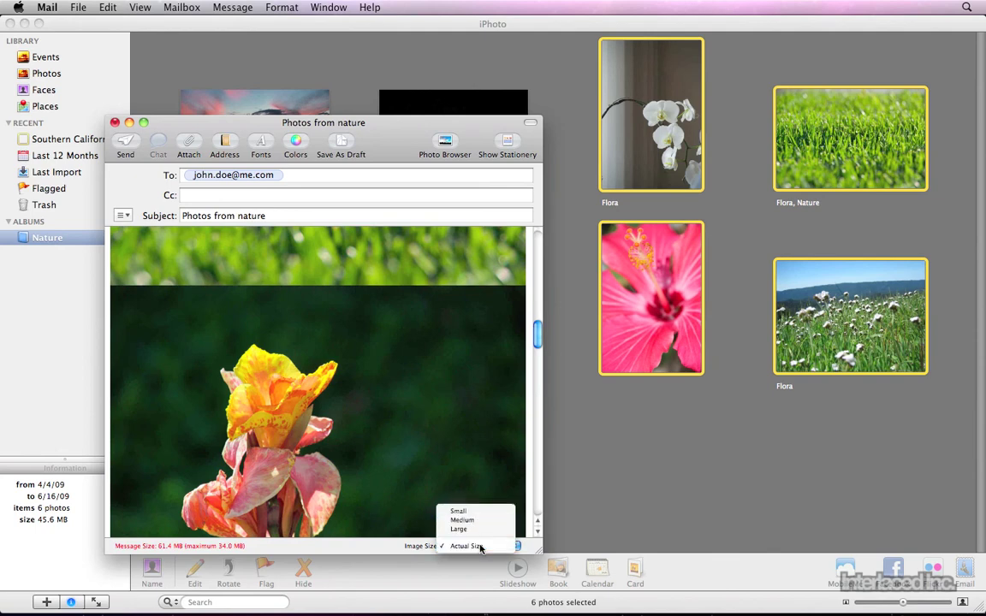
click(470, 545)
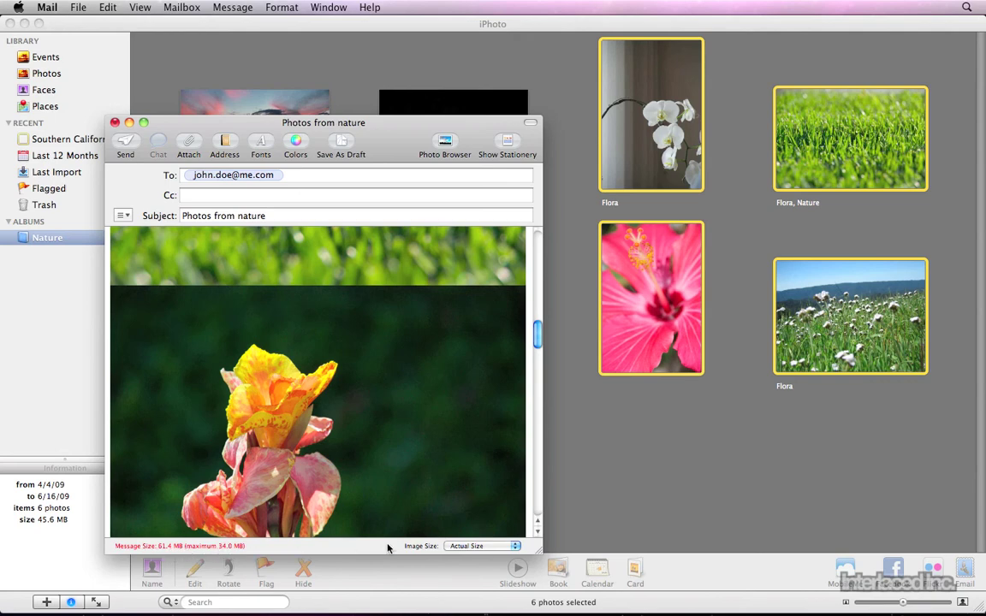
click(471, 547)
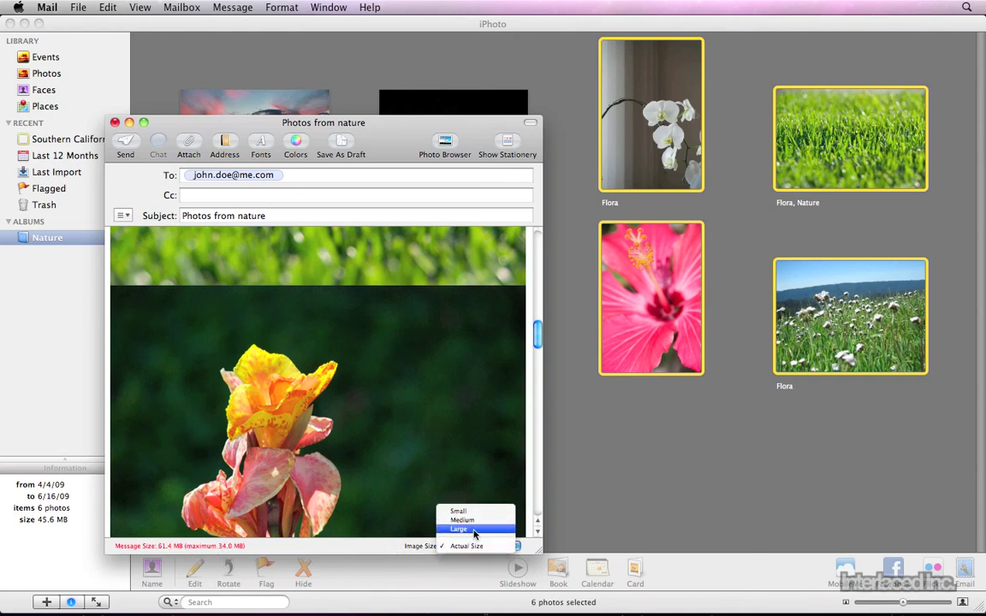
click(469, 529)
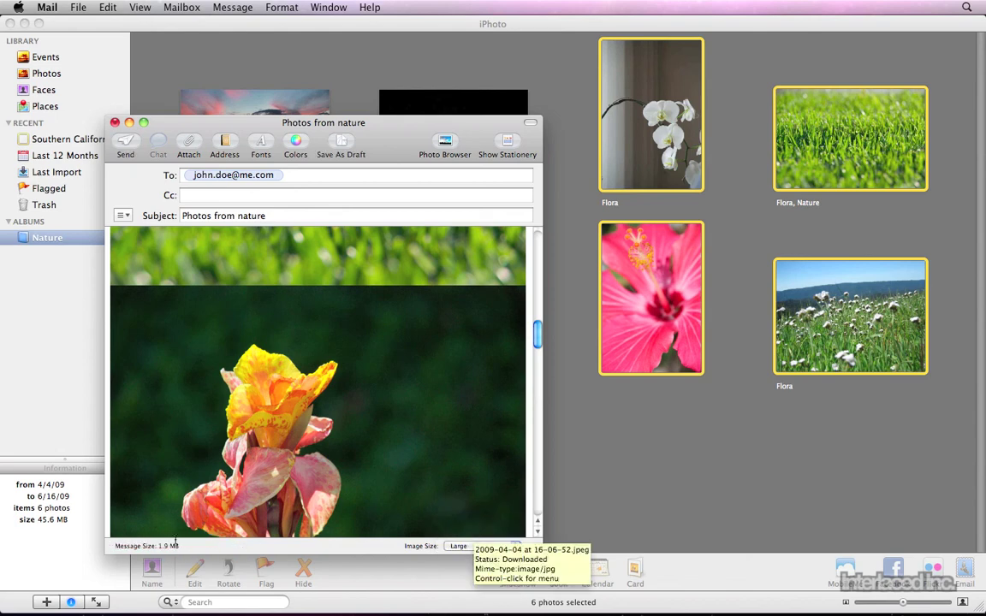
click(126, 145)
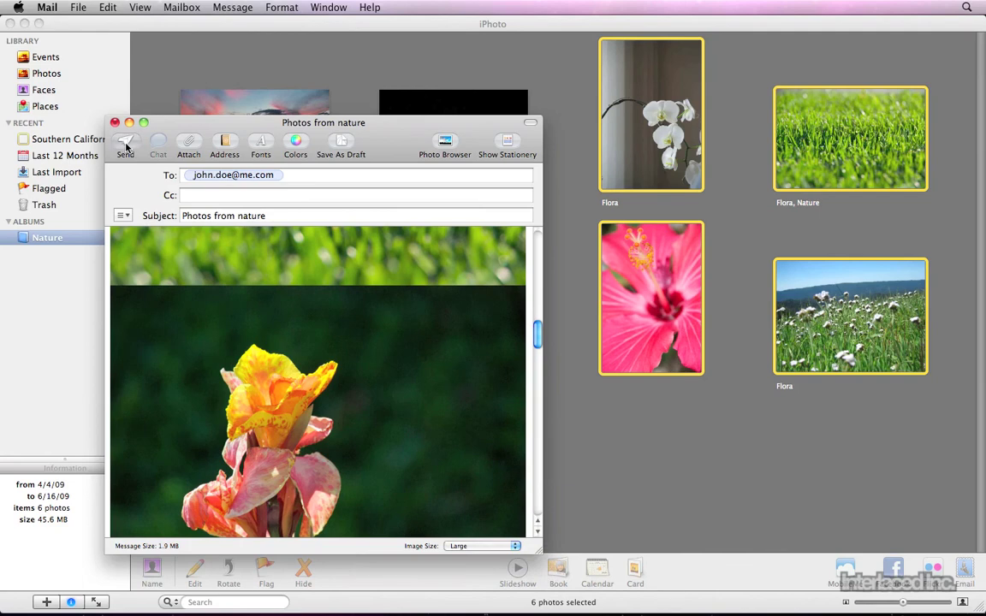